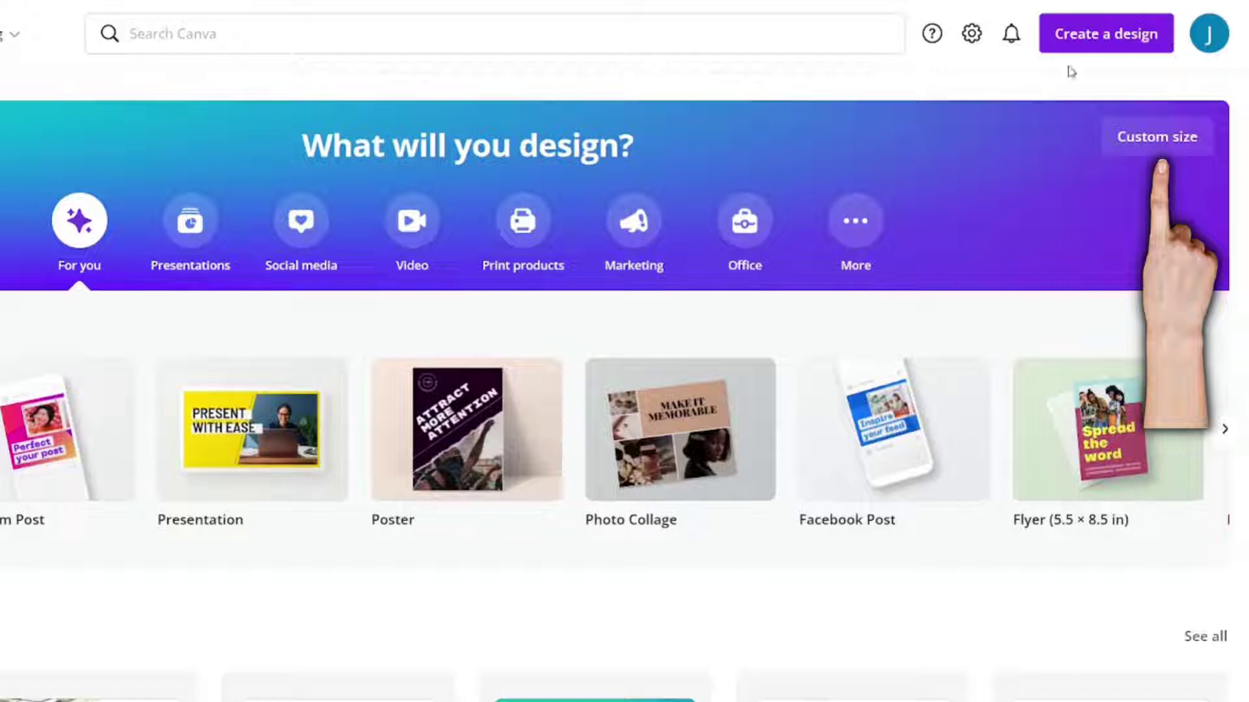
# Create a new blank custom-size design of 1920 × 1080 px.
pyautogui.click(1139, 130)
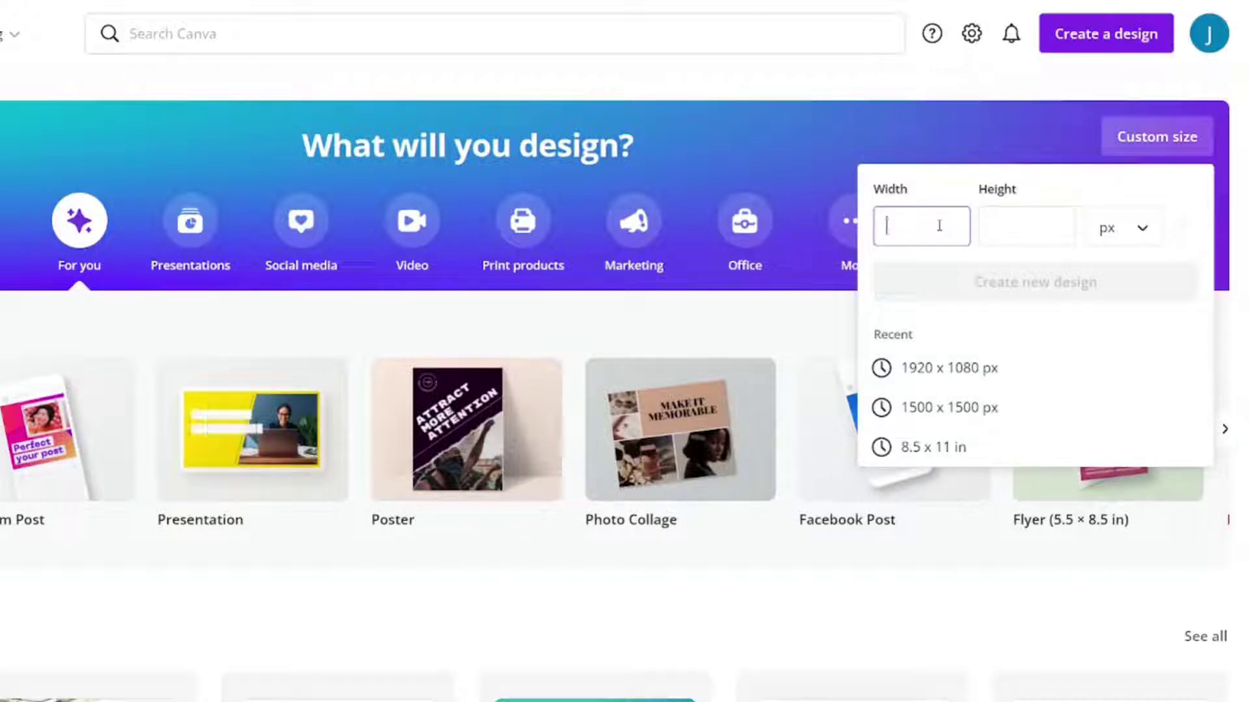
pyautogui.write('1920')
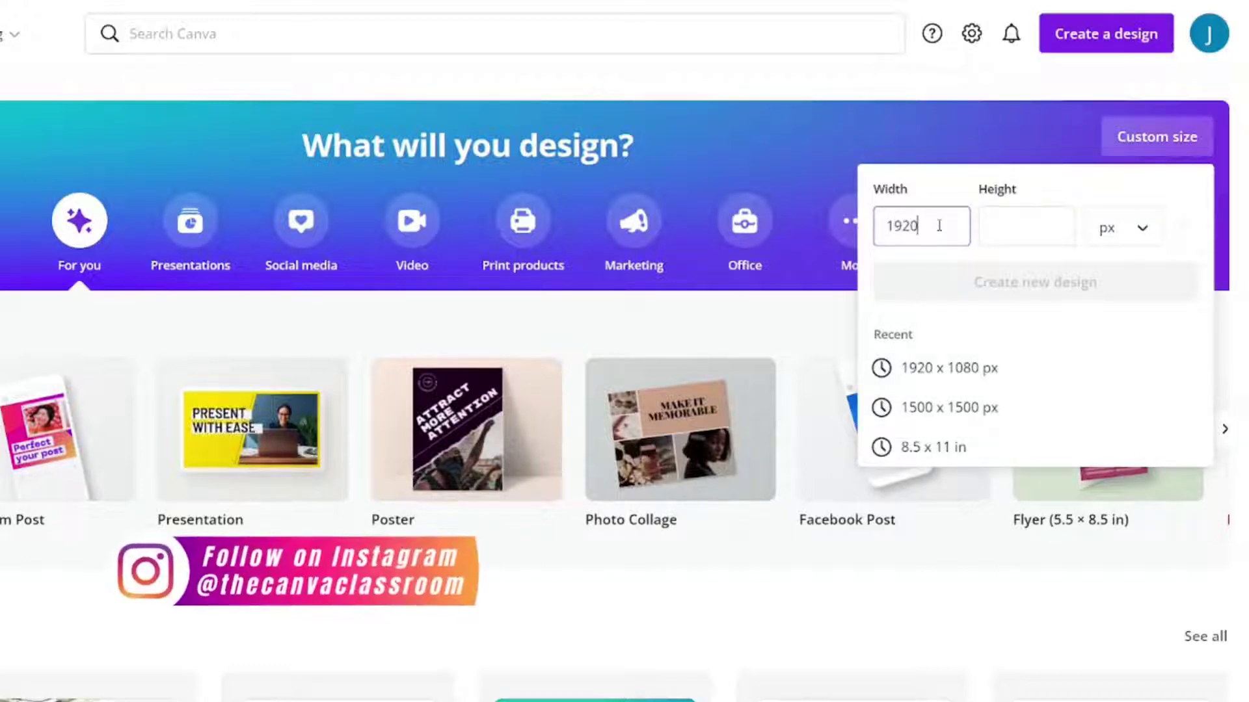
pyautogui.click(1010, 226)
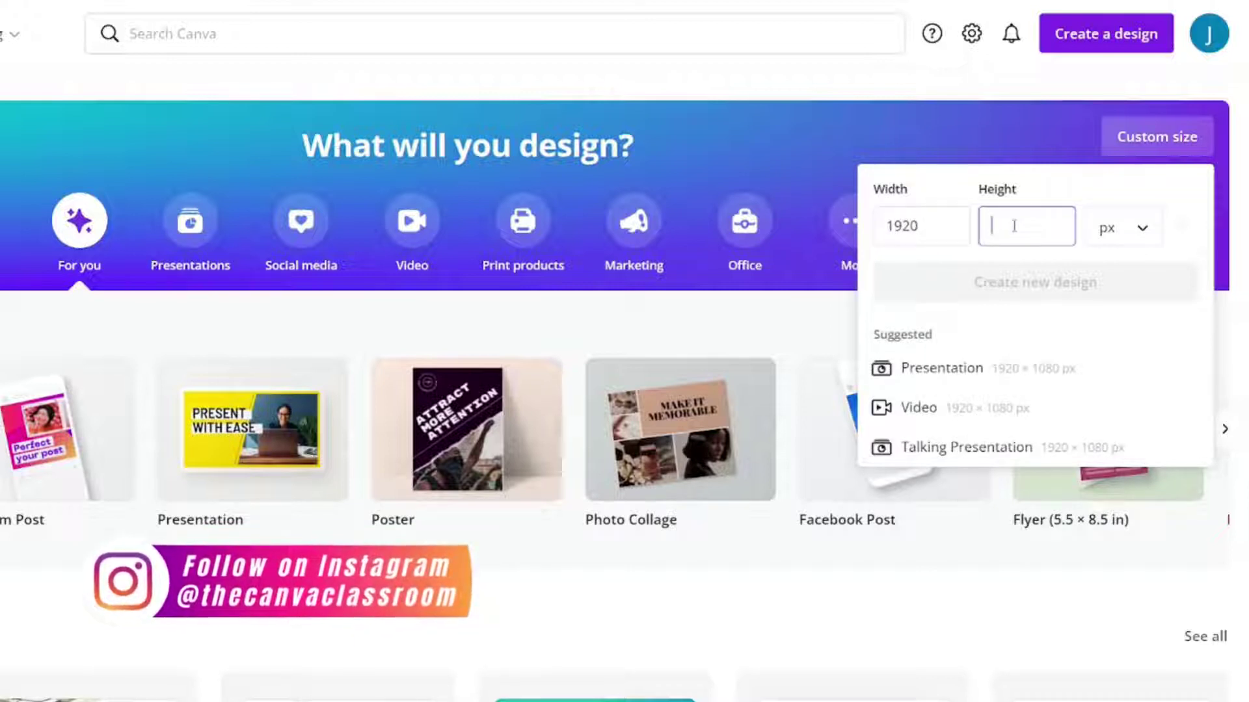
pyautogui.write('1080')
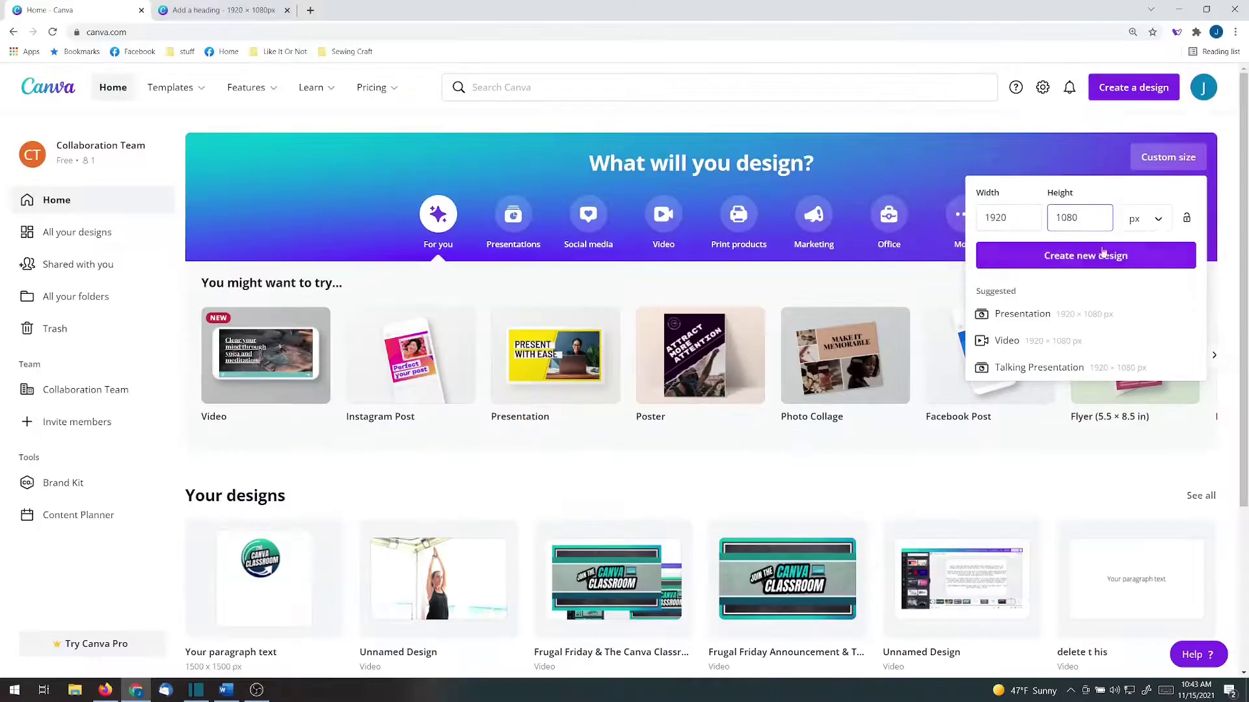
pyautogui.click(1093, 257)
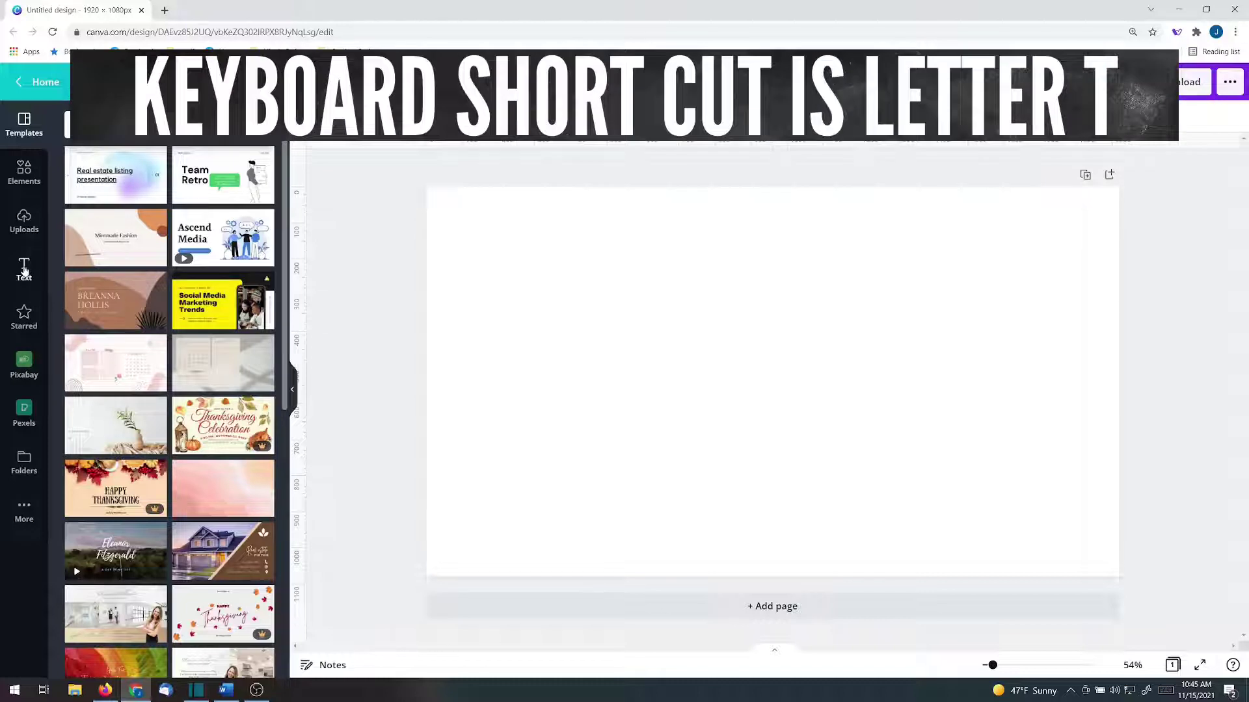
# Add a heading to the page and set its font to Anton.
pyautogui.click(23, 269)
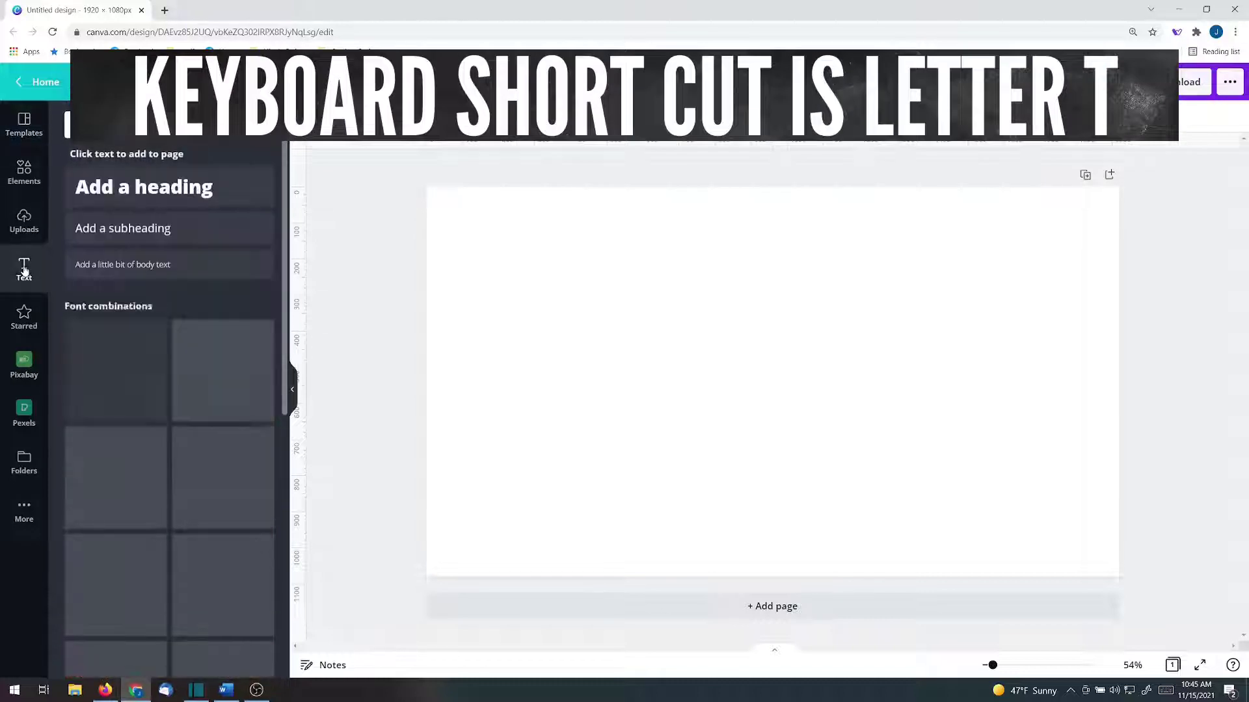
pyautogui.click(125, 188)
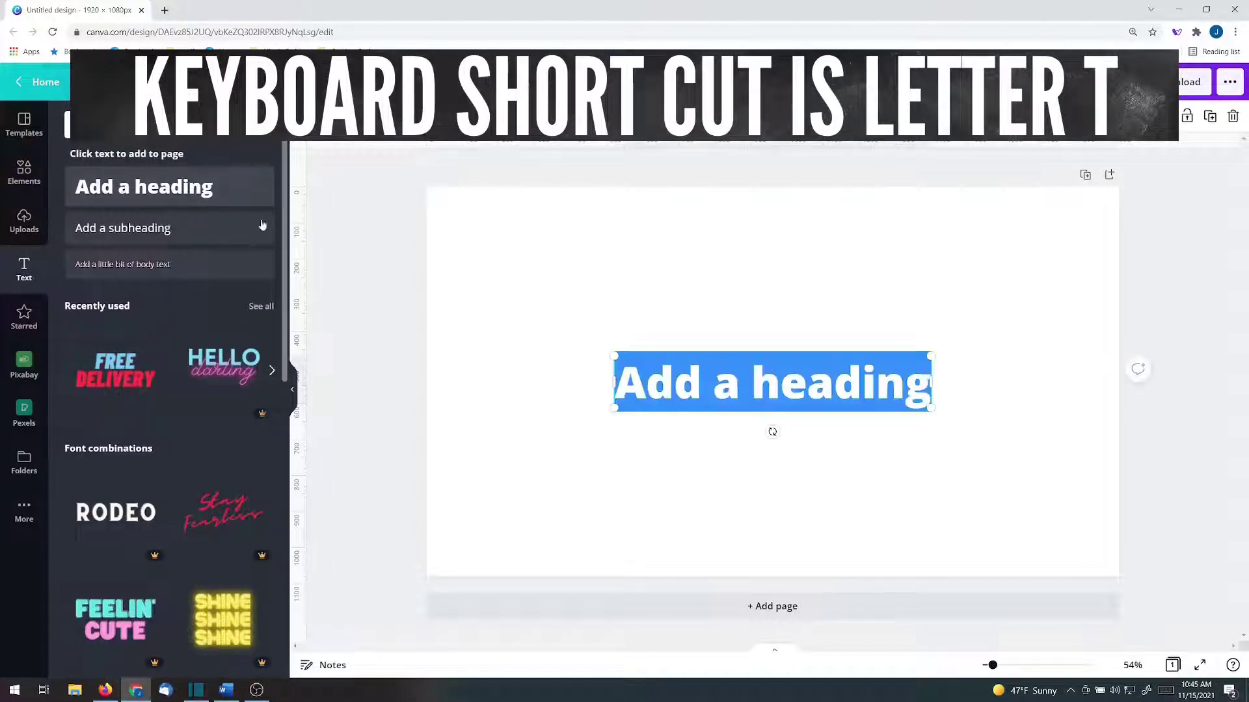
pyautogui.click(599, 297)
pyautogui.moveTo(618, 397); pyautogui.dragTo(548, 328)
pyautogui.click(397, 117)
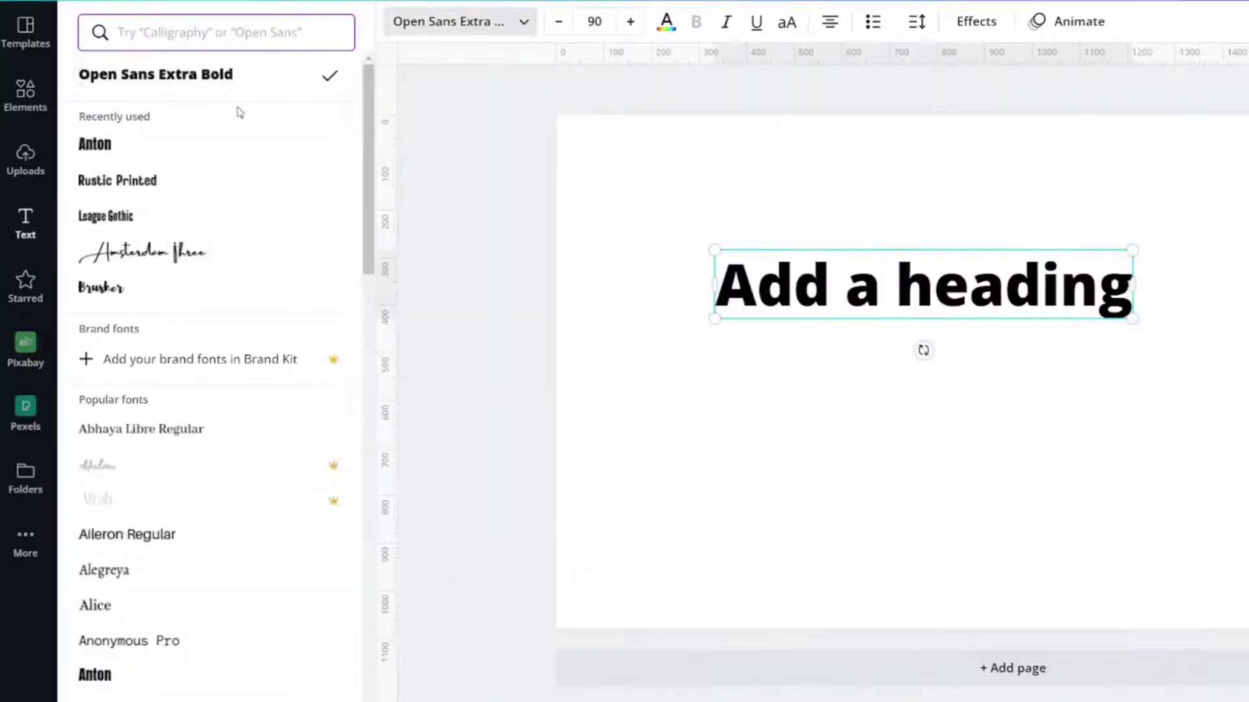
pyautogui.click(155, 151)
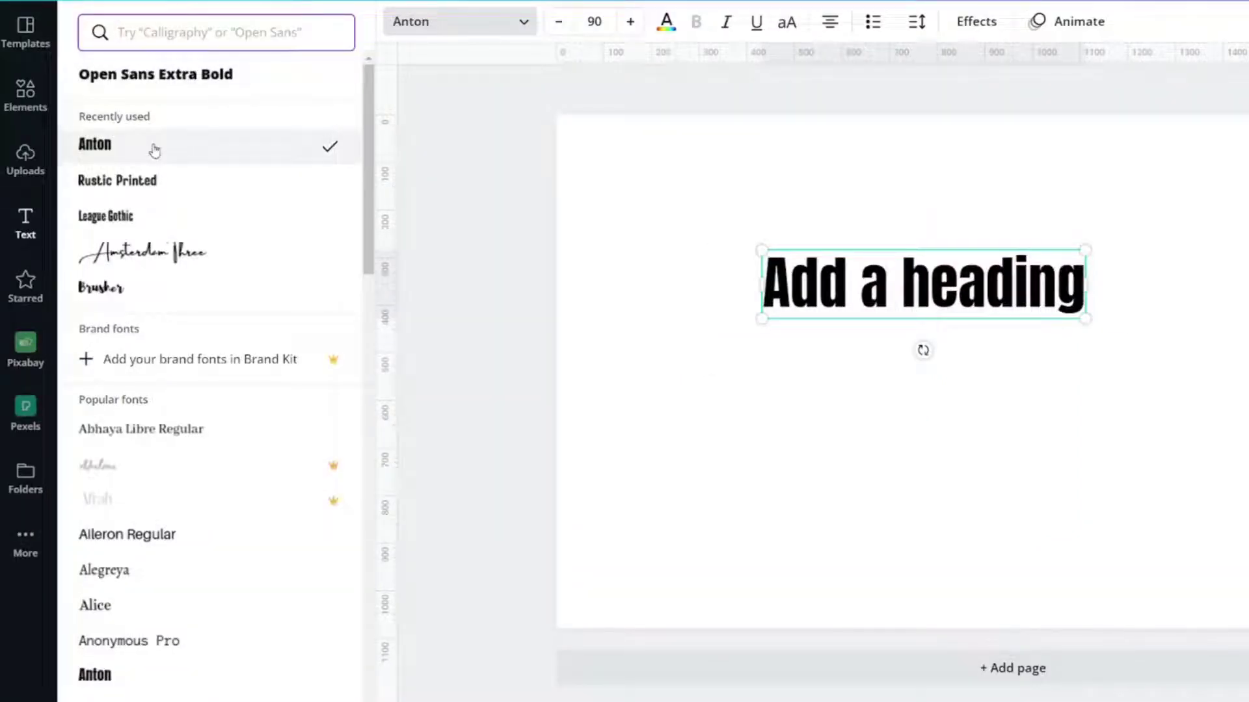
pyautogui.click(182, 250)
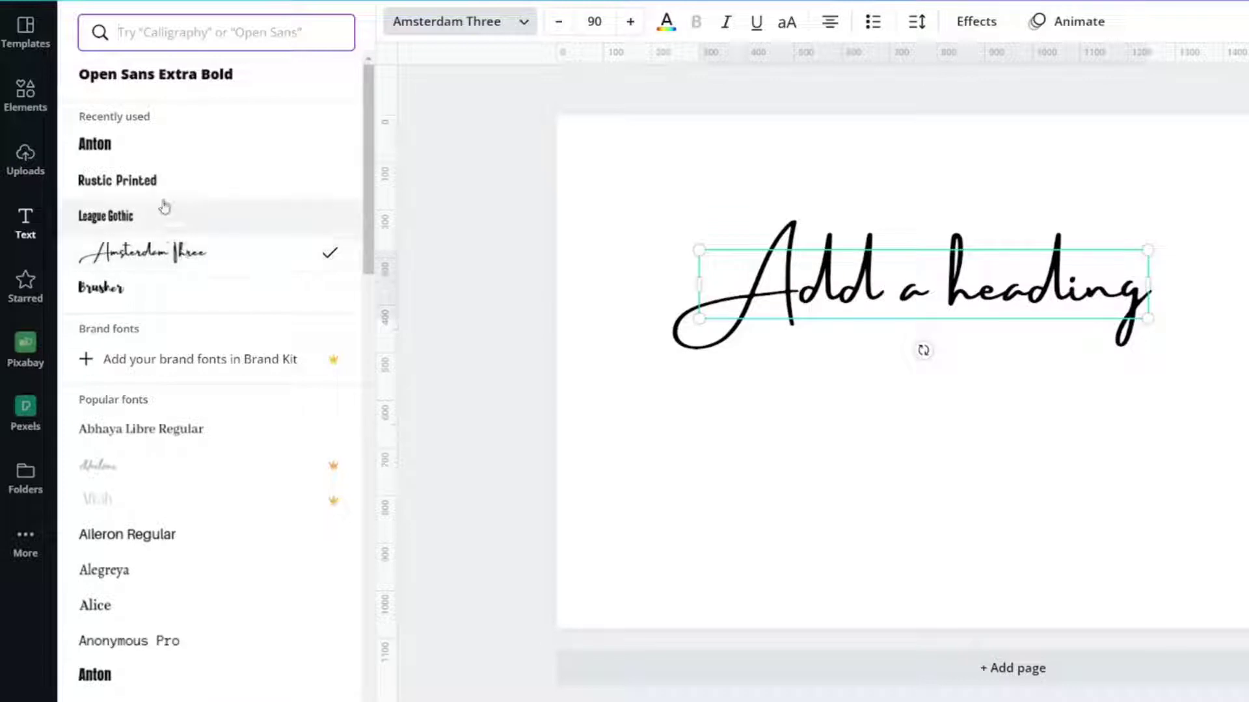
pyautogui.click(121, 145)
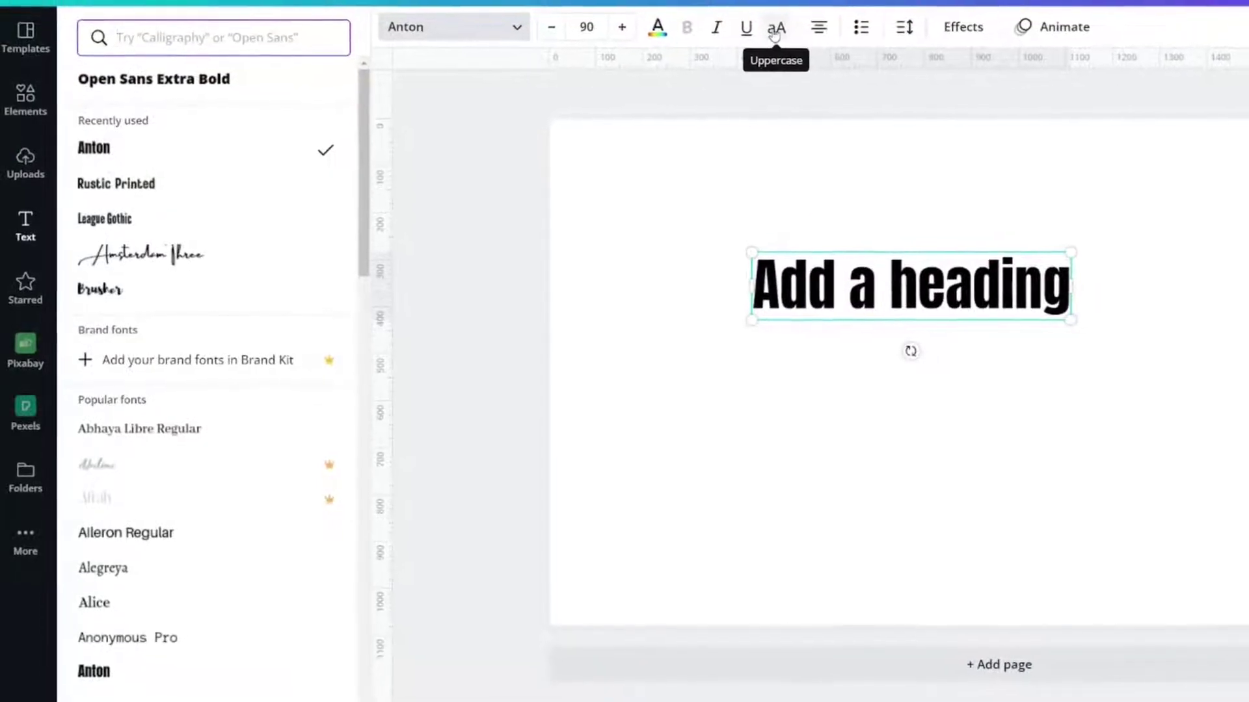
# Make the heading uppercase 'GREEN SCREEN CAPTIONING', enlarge it, and centre it near the top.
pyautogui.click(751, 41)
pyautogui.doubleClick(820, 301)
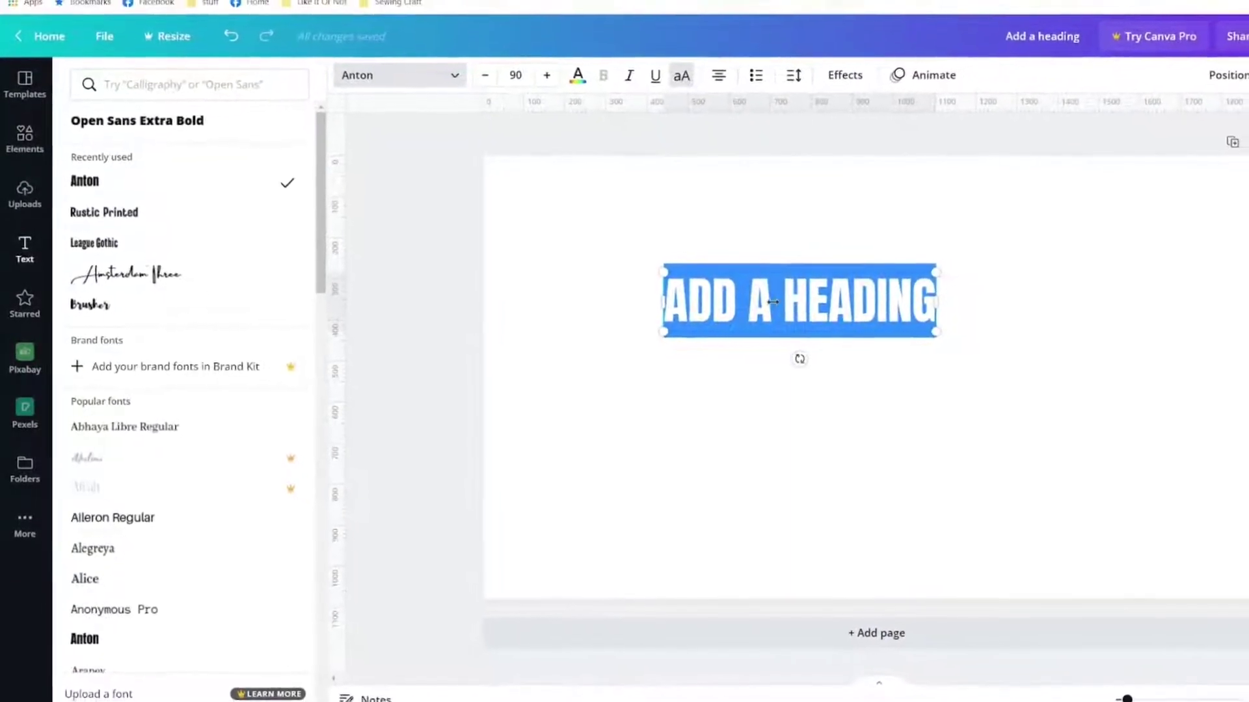
pyautogui.write('GREEN SCREEN CAPTIONING')
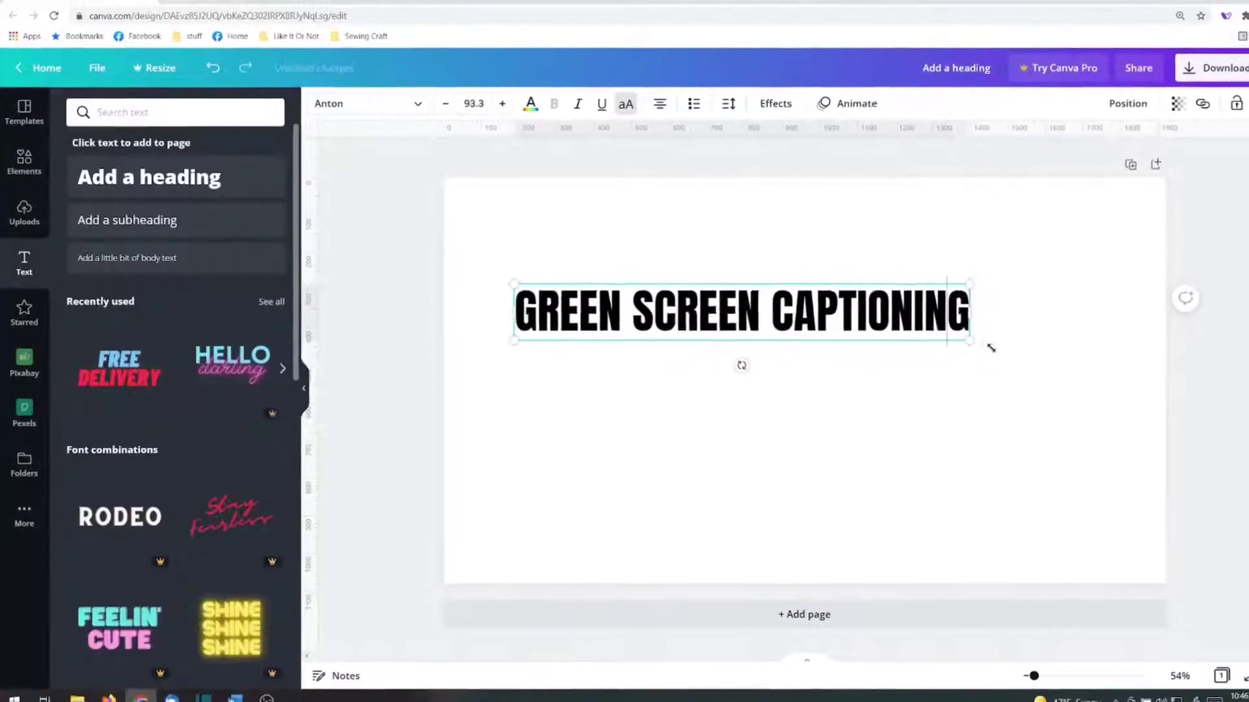
pyautogui.moveTo(990, 348); pyautogui.dragTo(1149, 374)
pyautogui.moveTo(507, 368); pyautogui.dragTo(452, 388)
pyautogui.moveTo(820, 278); pyautogui.dragTo(817, 222)
pyautogui.click(773, 400)
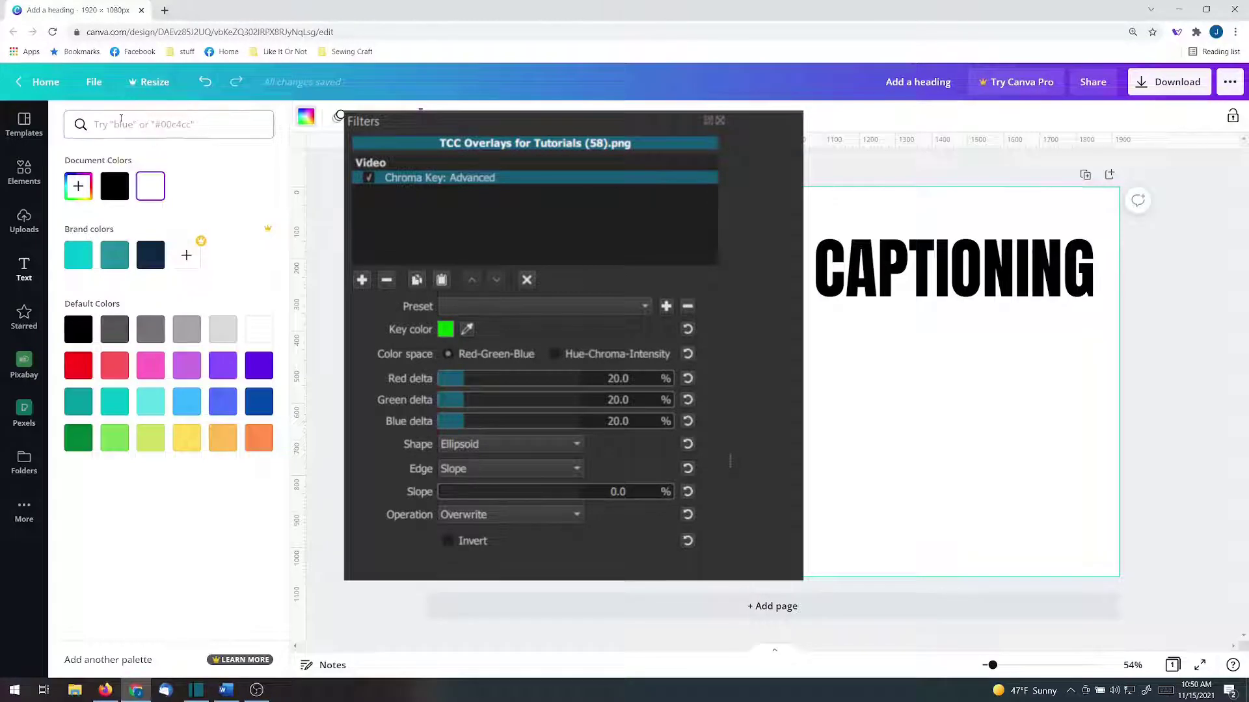
# Search colours for 'lime' and set the page background to #00ff00.
pyautogui.click(121, 118)
pyautogui.write('lime')
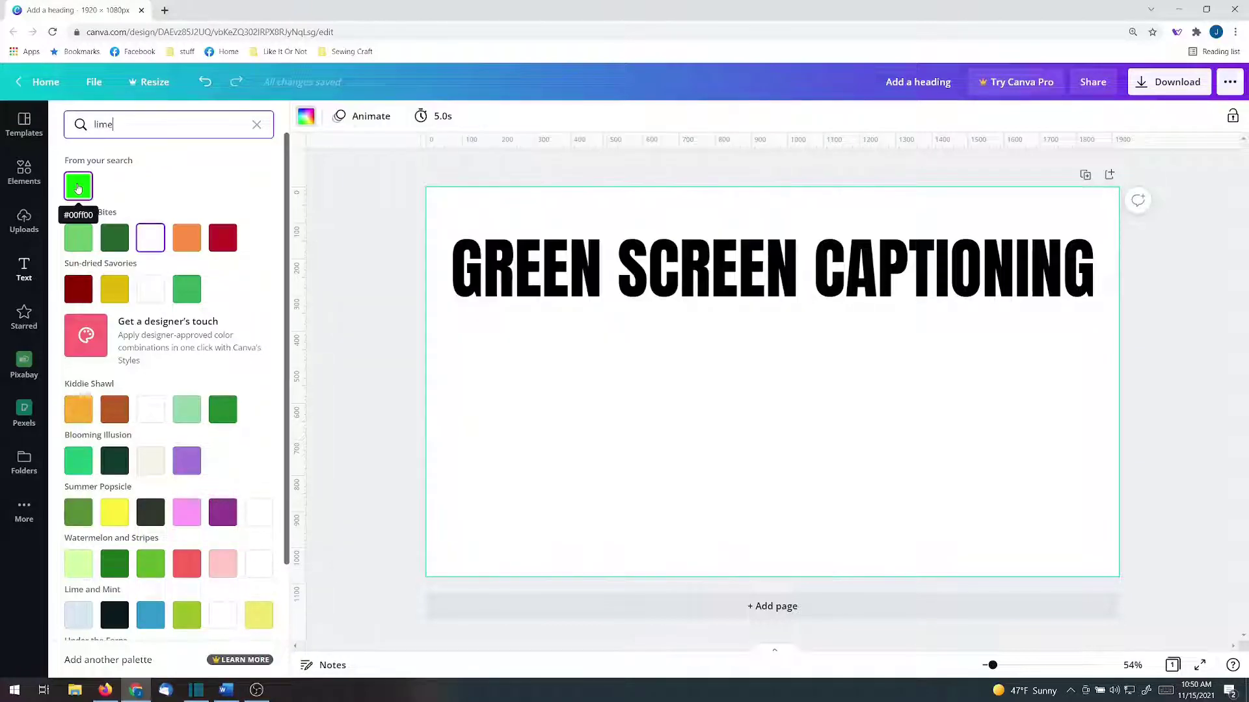
pyautogui.click(78, 188)
pyautogui.click(545, 401)
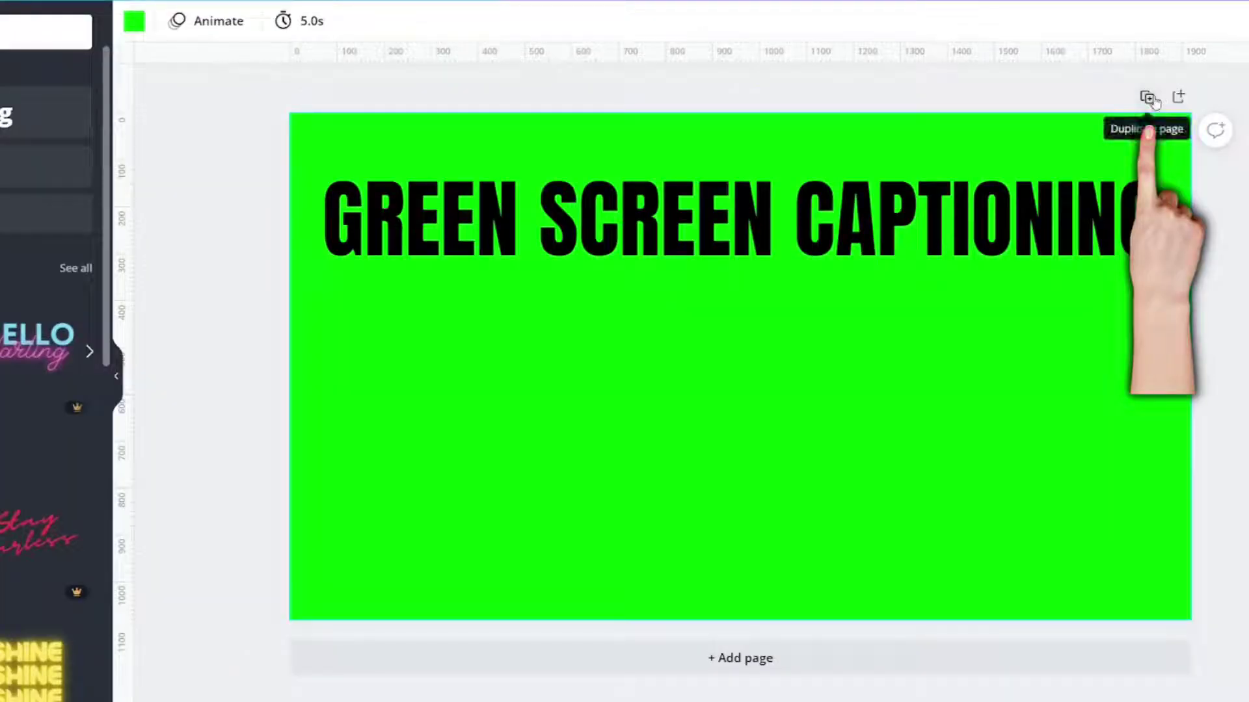
# Duplicate the green page and stretch a new rectangle into a band behind the heading.
pyautogui.click(1149, 99)
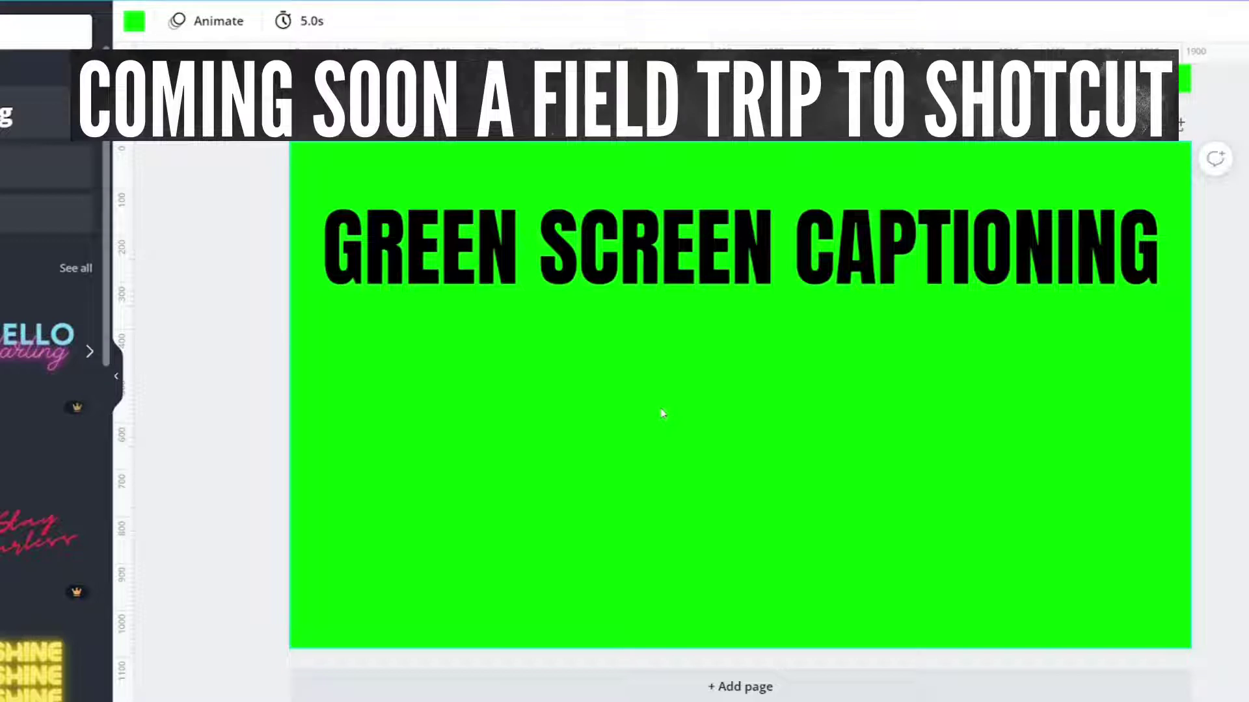
pyautogui.press('r')
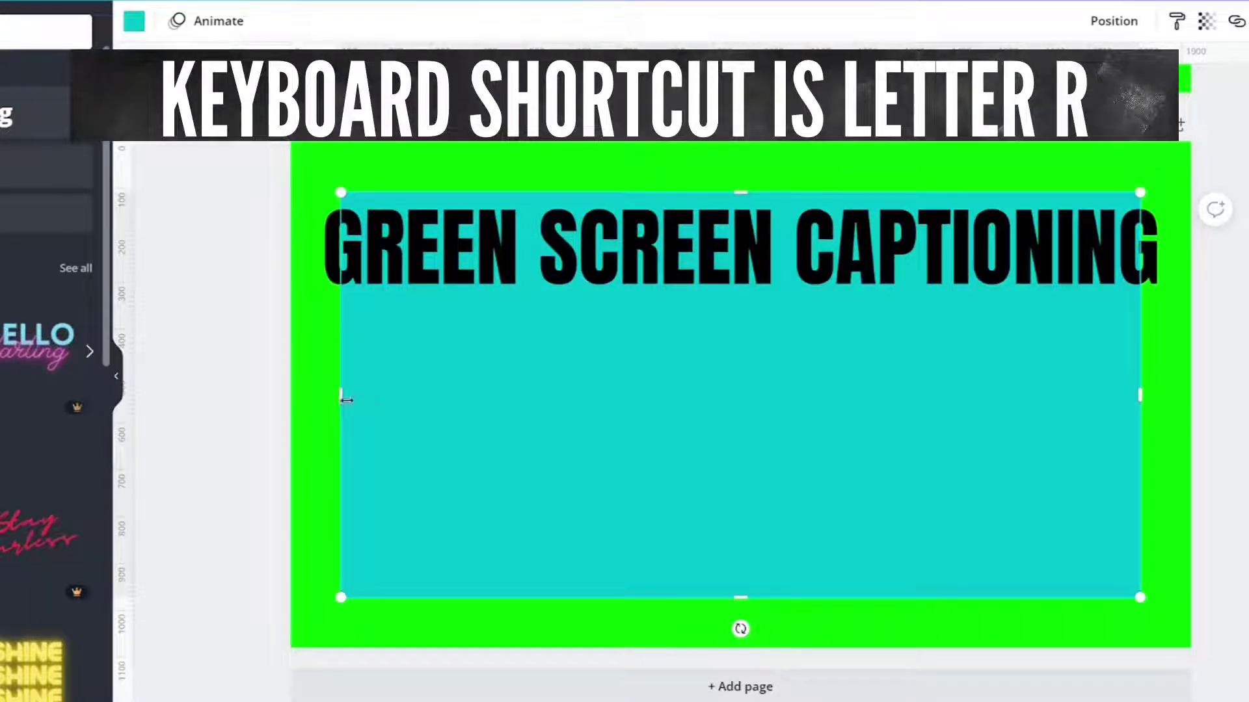
pyautogui.moveTo(340, 395); pyautogui.dragTo(313, 398)
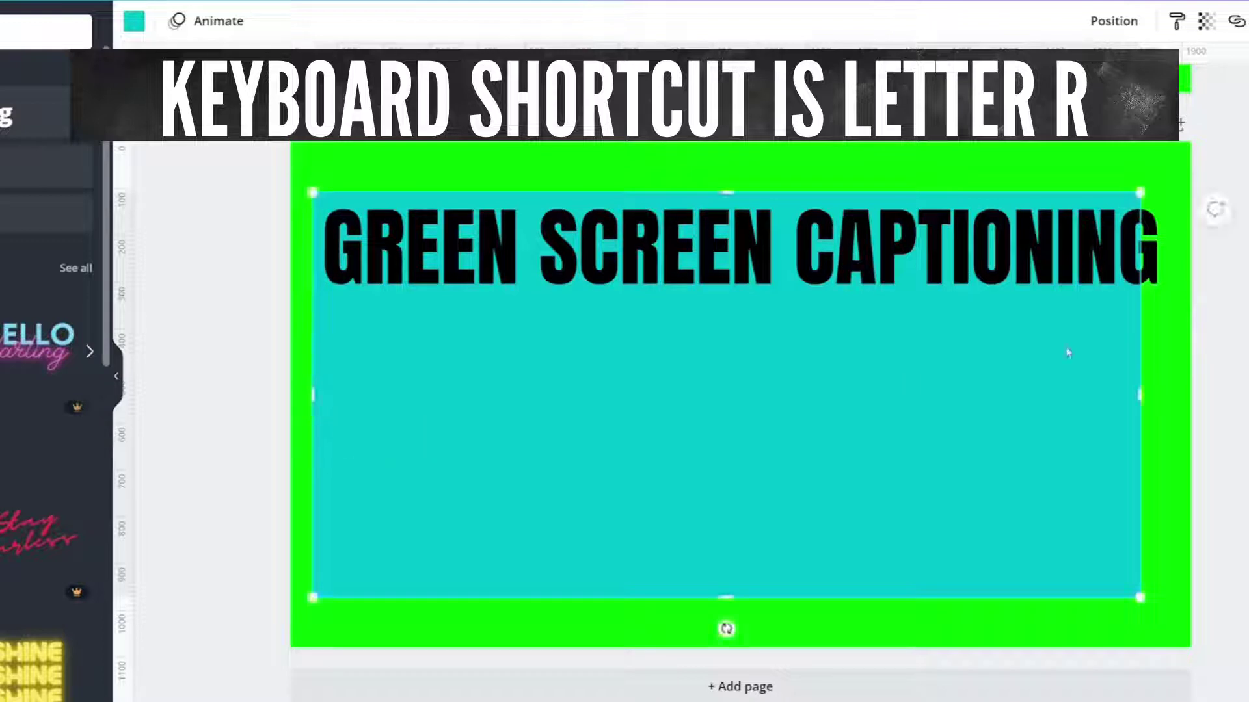
pyautogui.moveTo(1139, 395); pyautogui.dragTo(1171, 395)
pyautogui.moveTo(744, 597); pyautogui.dragTo(758, 306)
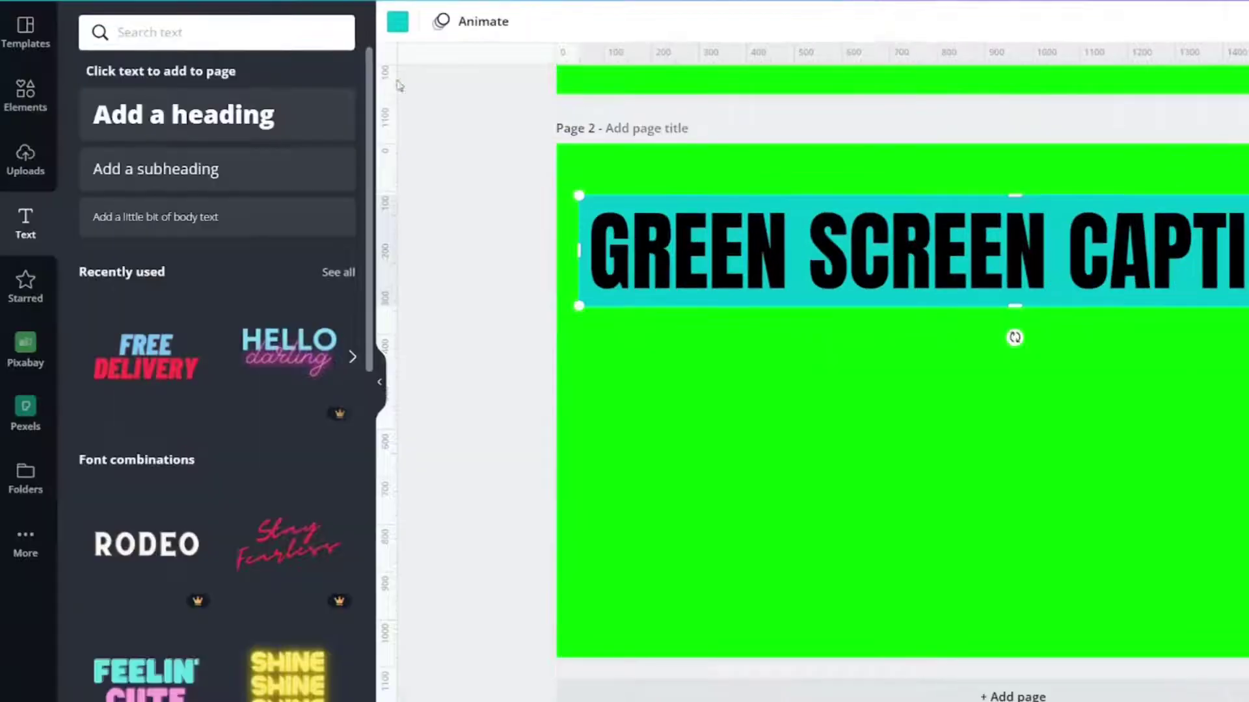
# Make the rectangle black and the caption text white.
pyautogui.click(394, 26)
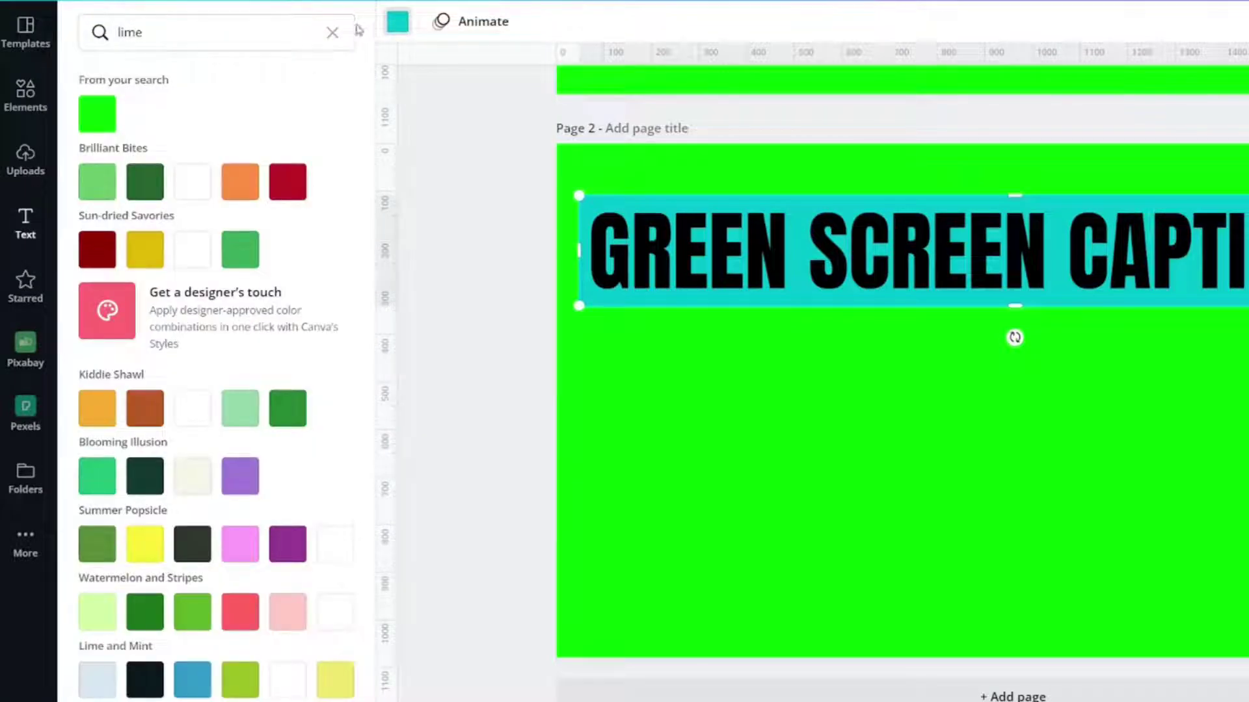
pyautogui.click(332, 32)
pyautogui.click(146, 121)
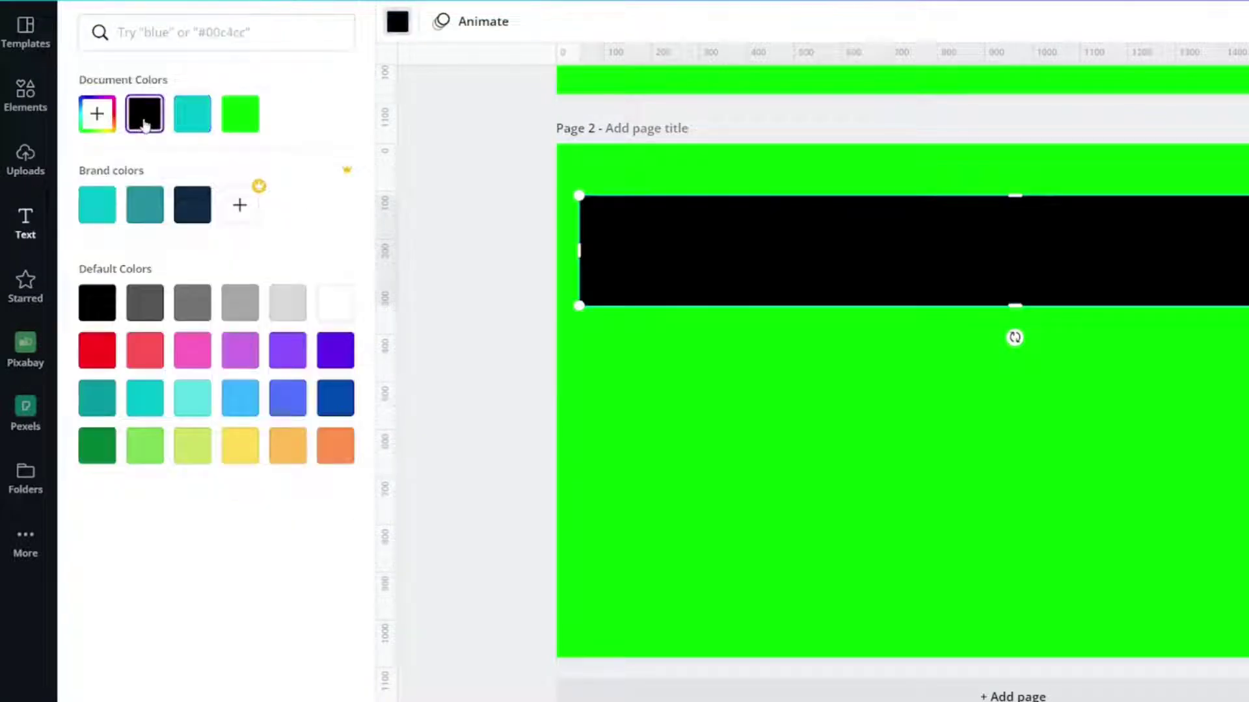
pyautogui.click(795, 270)
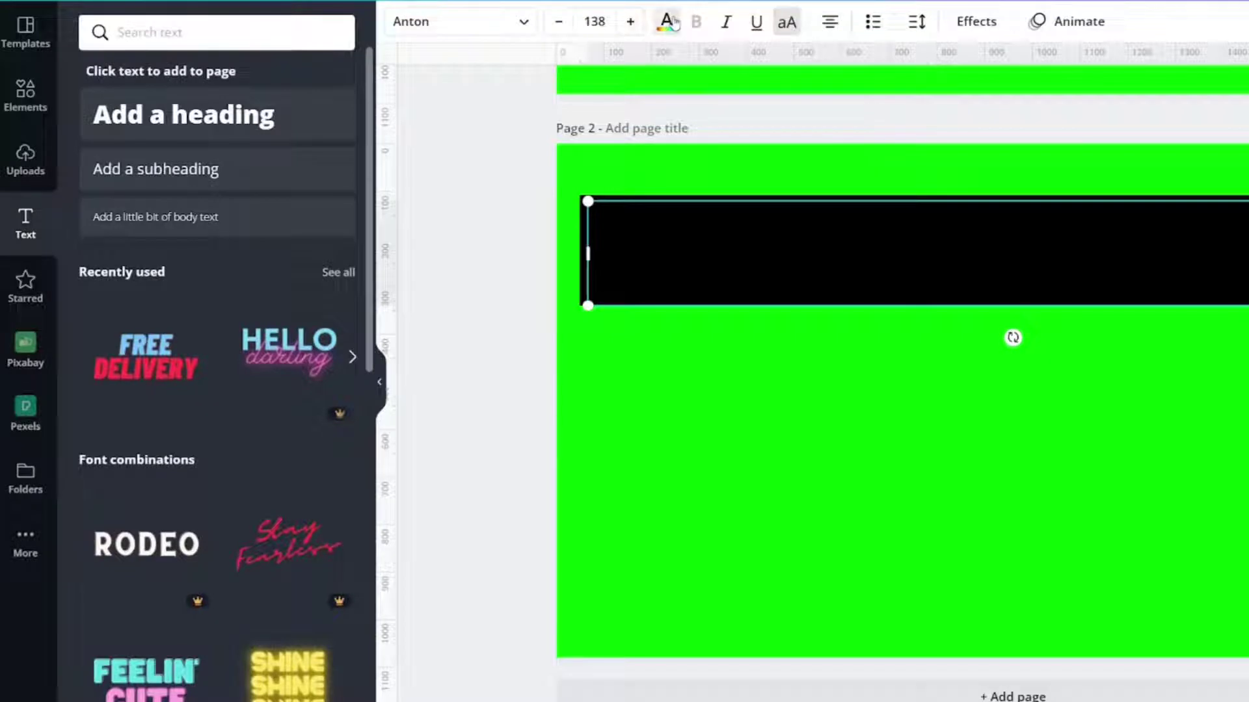
pyautogui.click(667, 21)
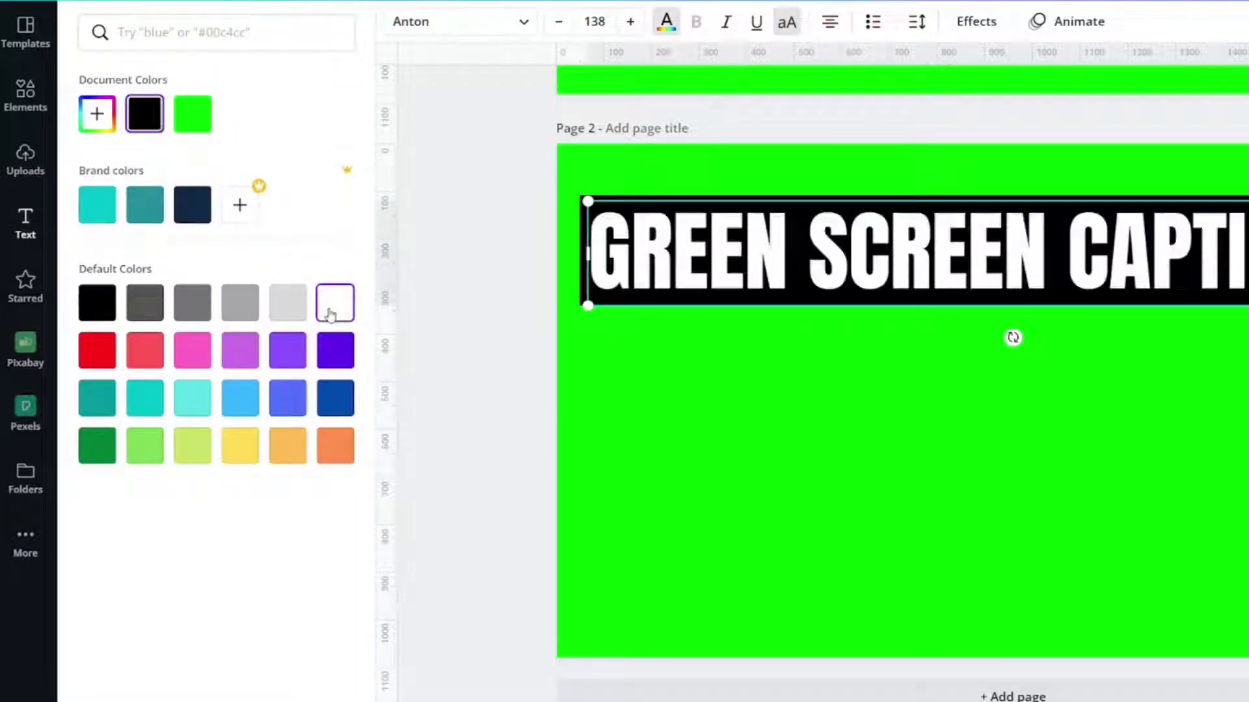
pyautogui.click(856, 529)
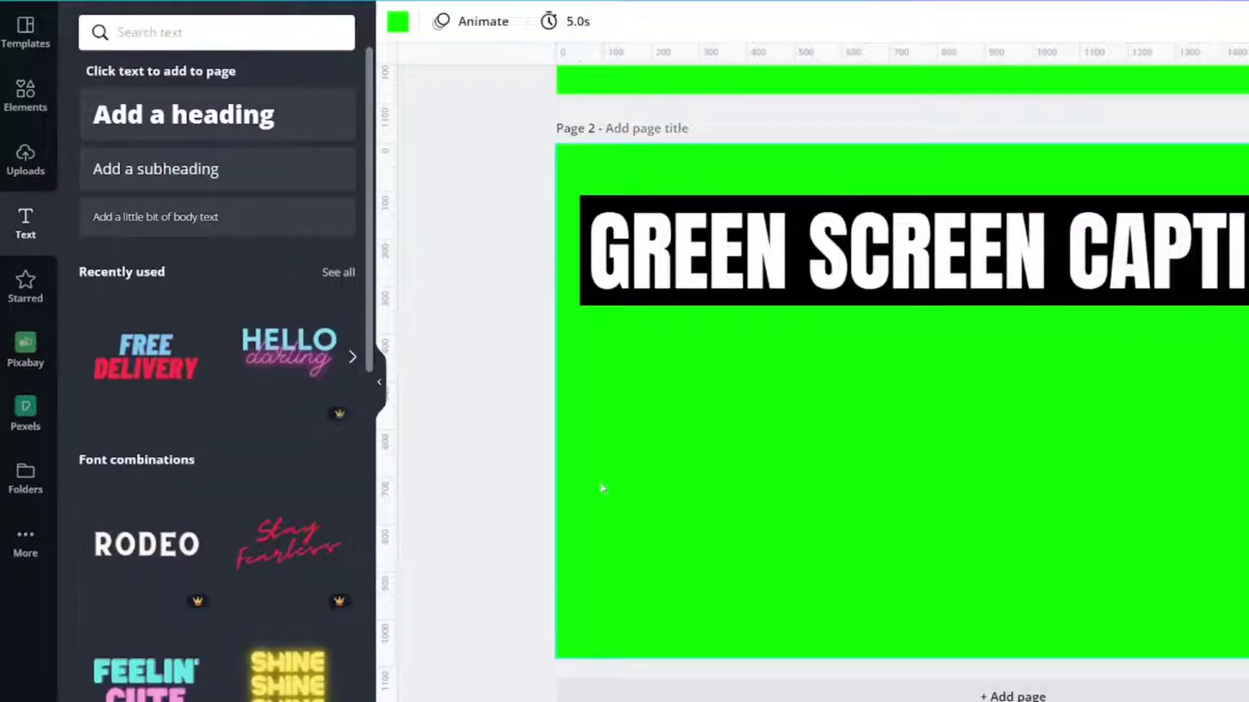
# Centre the caption, group it with the black bar, and centre the group on the page.
pyautogui.click(898, 273)
pyautogui.click(1092, 47)
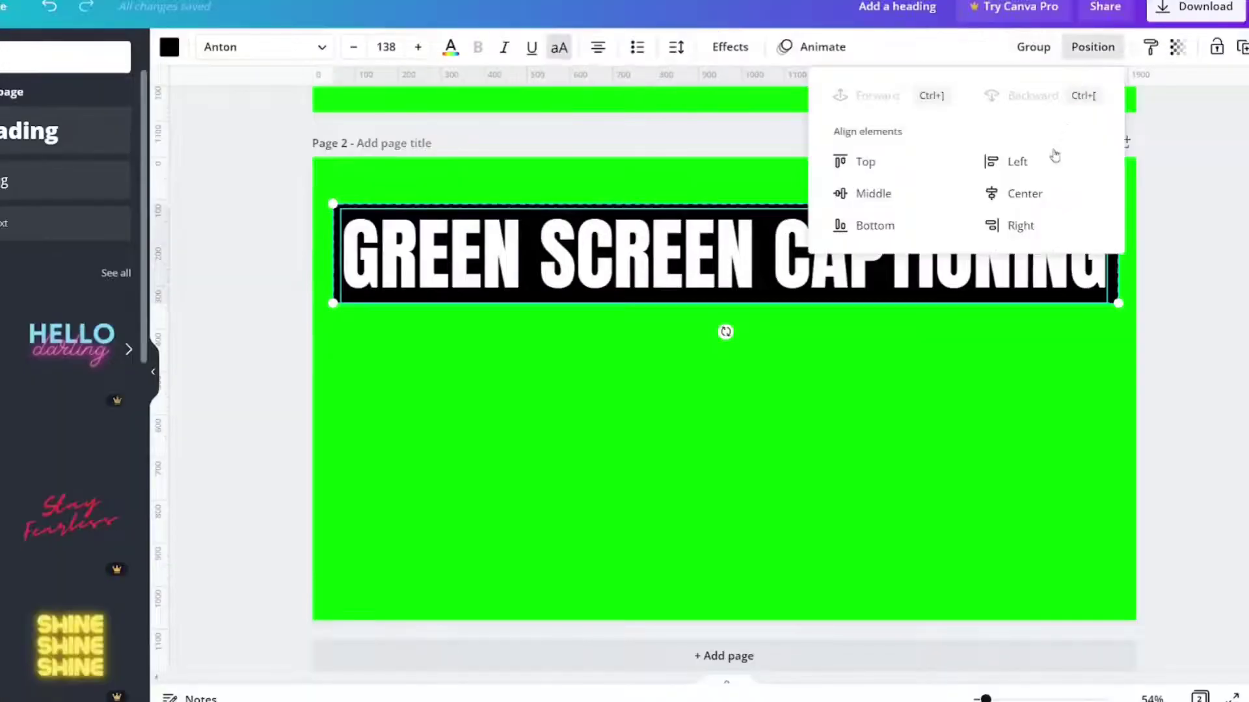
pyautogui.click(1024, 193)
pyautogui.click(1037, 52)
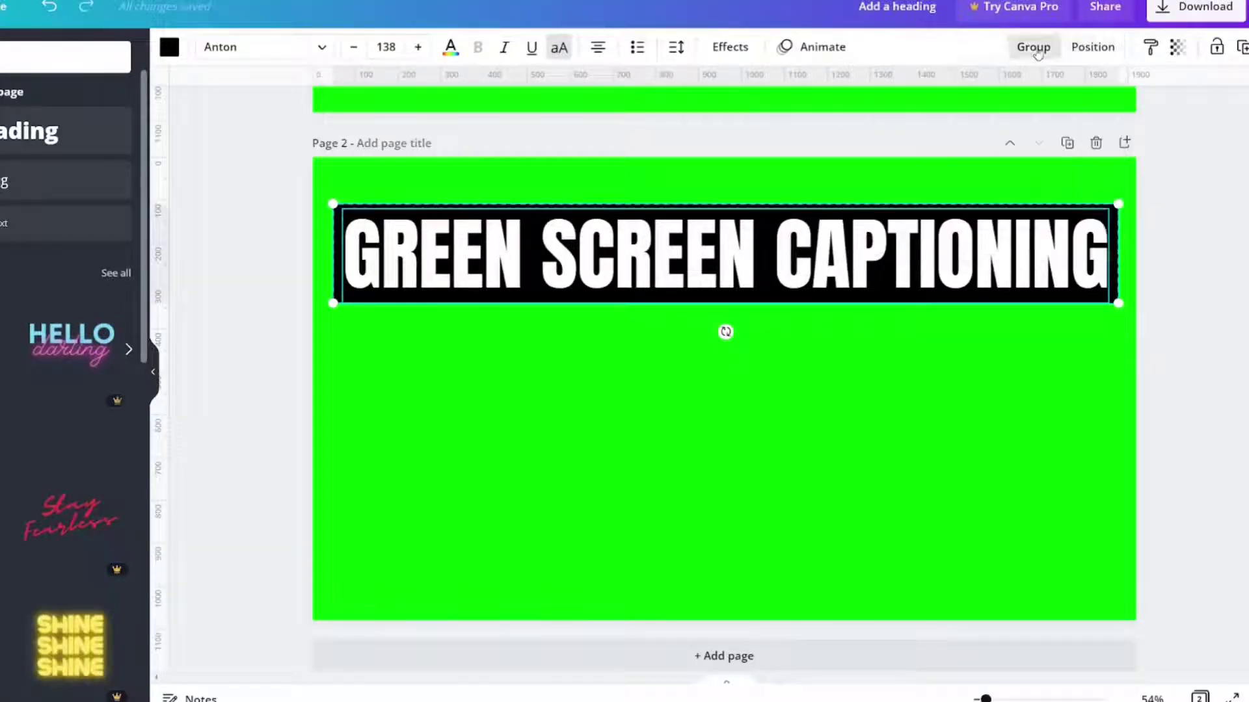
pyautogui.click(1080, 49)
pyautogui.click(1014, 189)
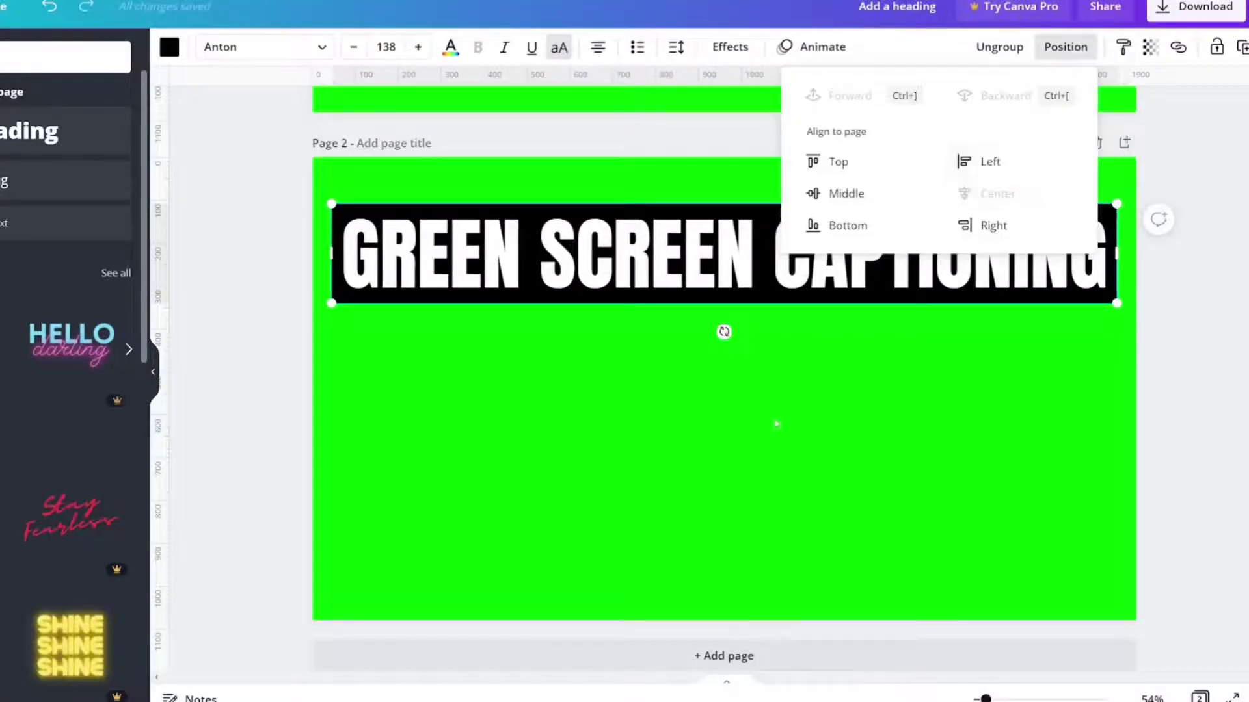
pyautogui.click(769, 433)
# Add a dark Pixabay 'chalkboard' image, flatten it into a strip, and send it backward.
pyautogui.click(0, 296)
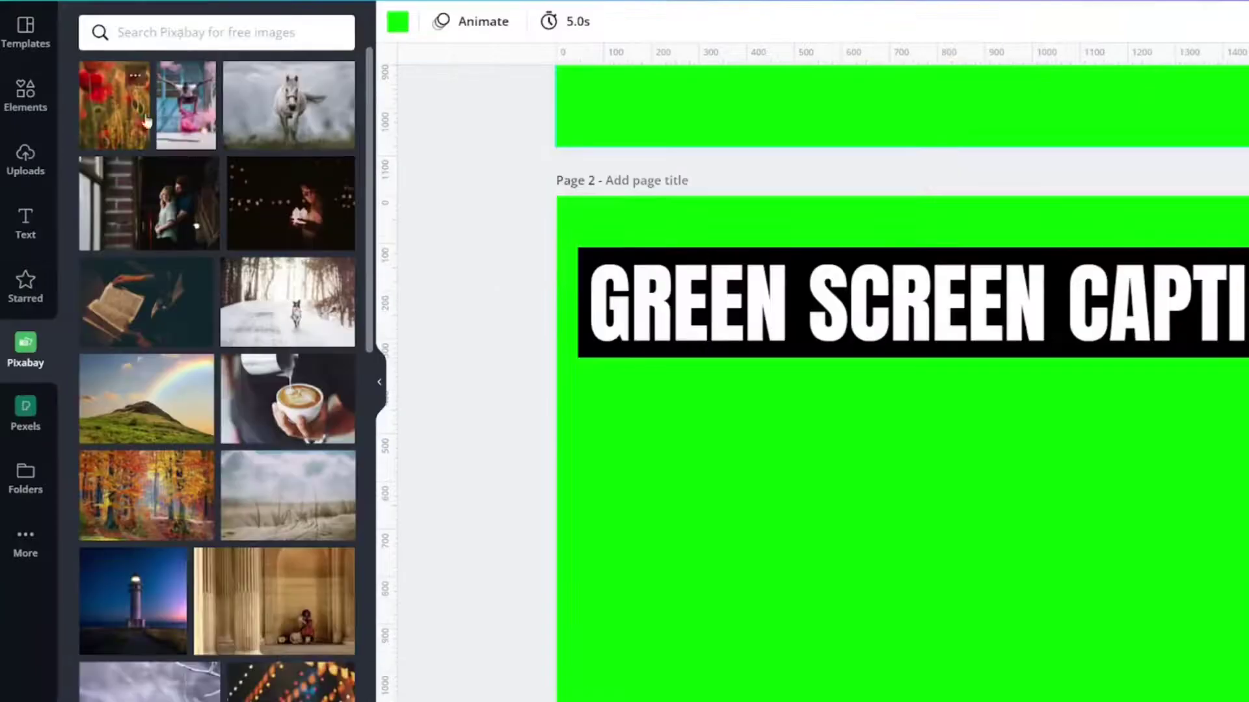
pyautogui.click(177, 26)
pyautogui.write('chalk')
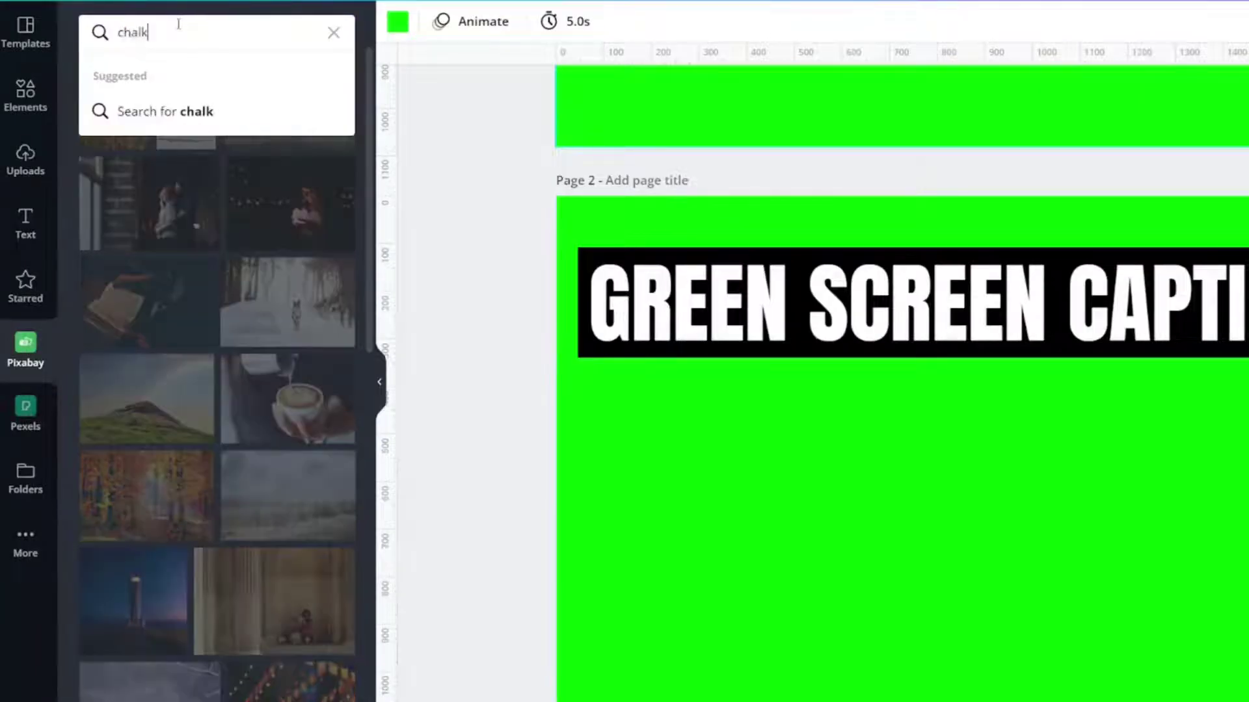
pyautogui.write('board')
pyautogui.press('Return')
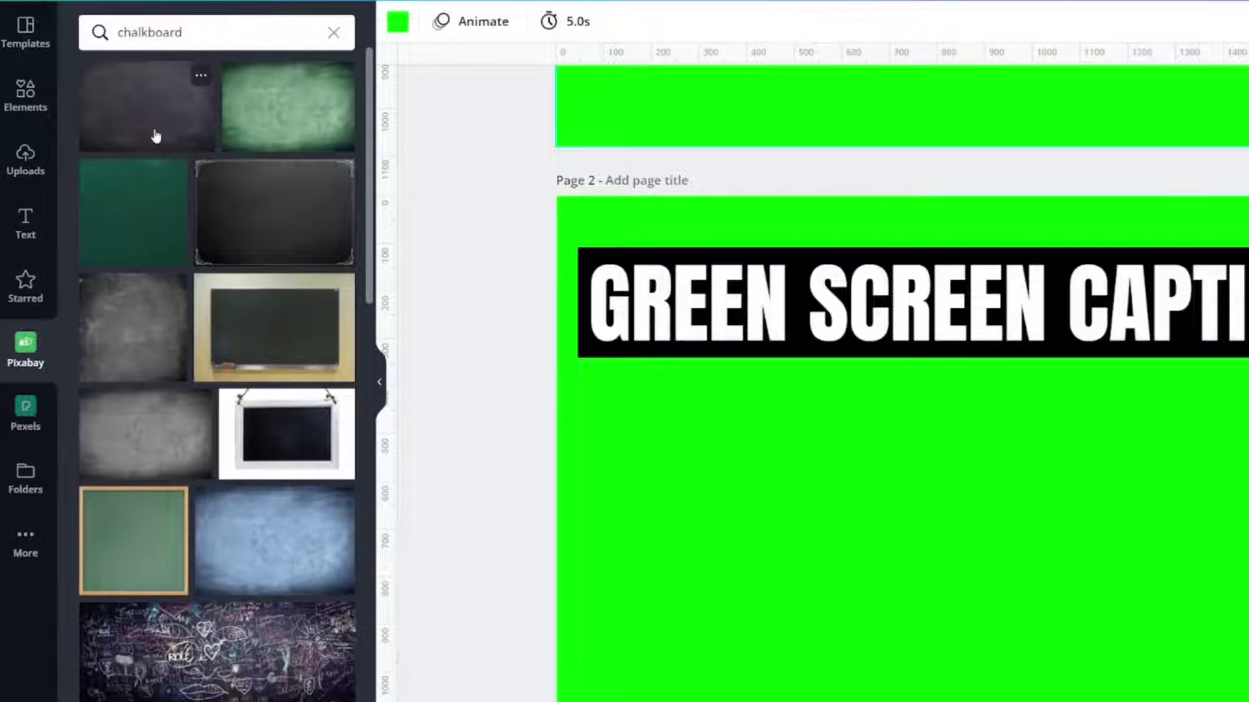
pyautogui.click(156, 136)
pyautogui.moveTo(708, 440); pyautogui.dragTo(577, 440)
pyautogui.moveTo(1037, 661); pyautogui.dragTo(1037, 358)
pyautogui.rightClick(1047, 326)
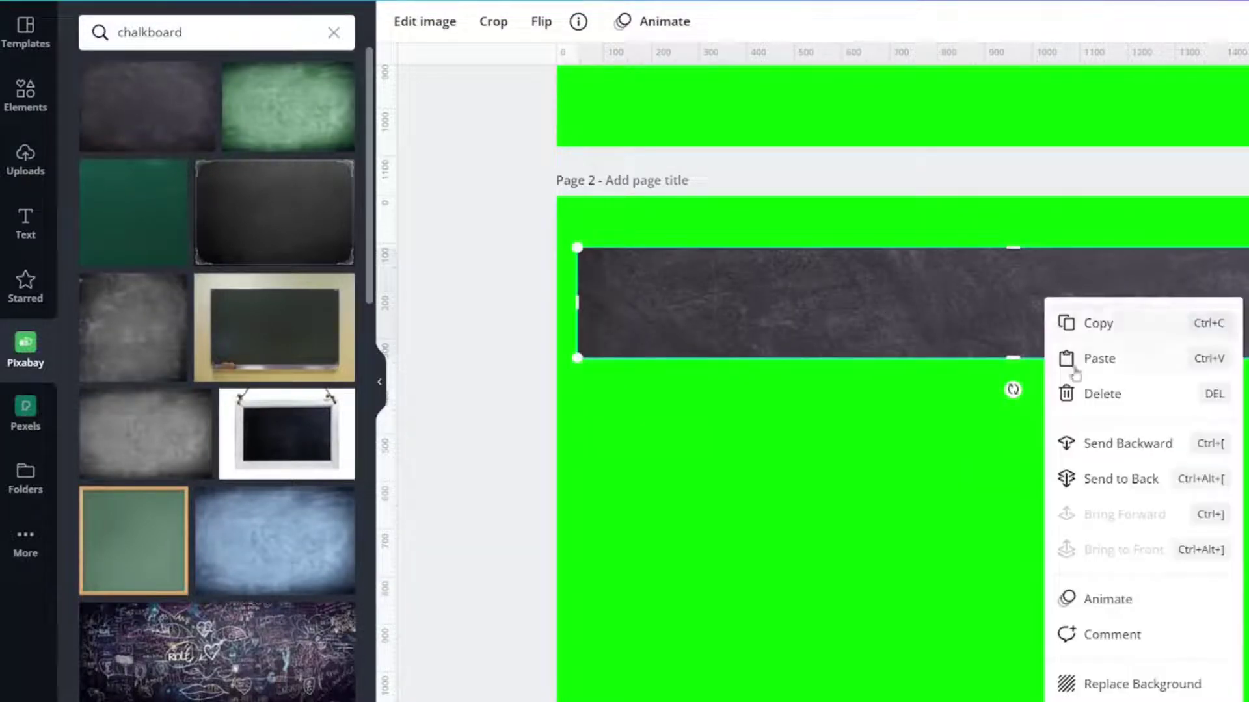
pyautogui.click(1123, 443)
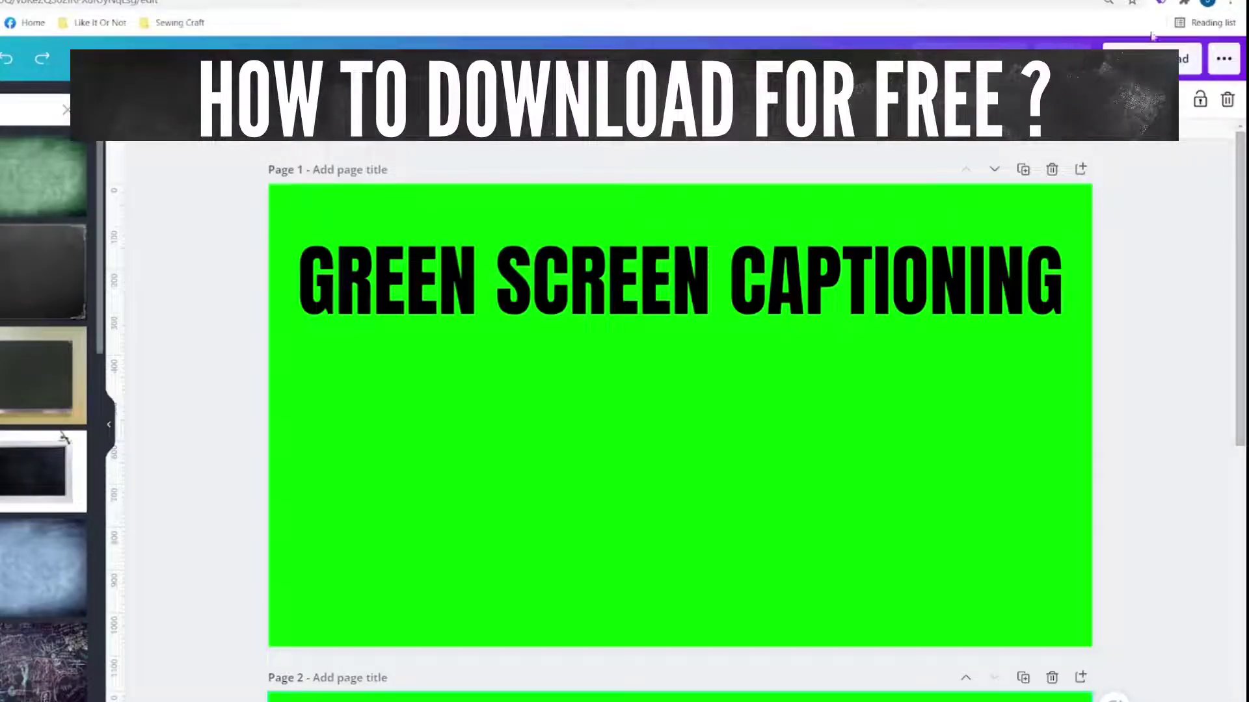
# Download only Page 1 as a PNG.
pyautogui.click(1151, 57)
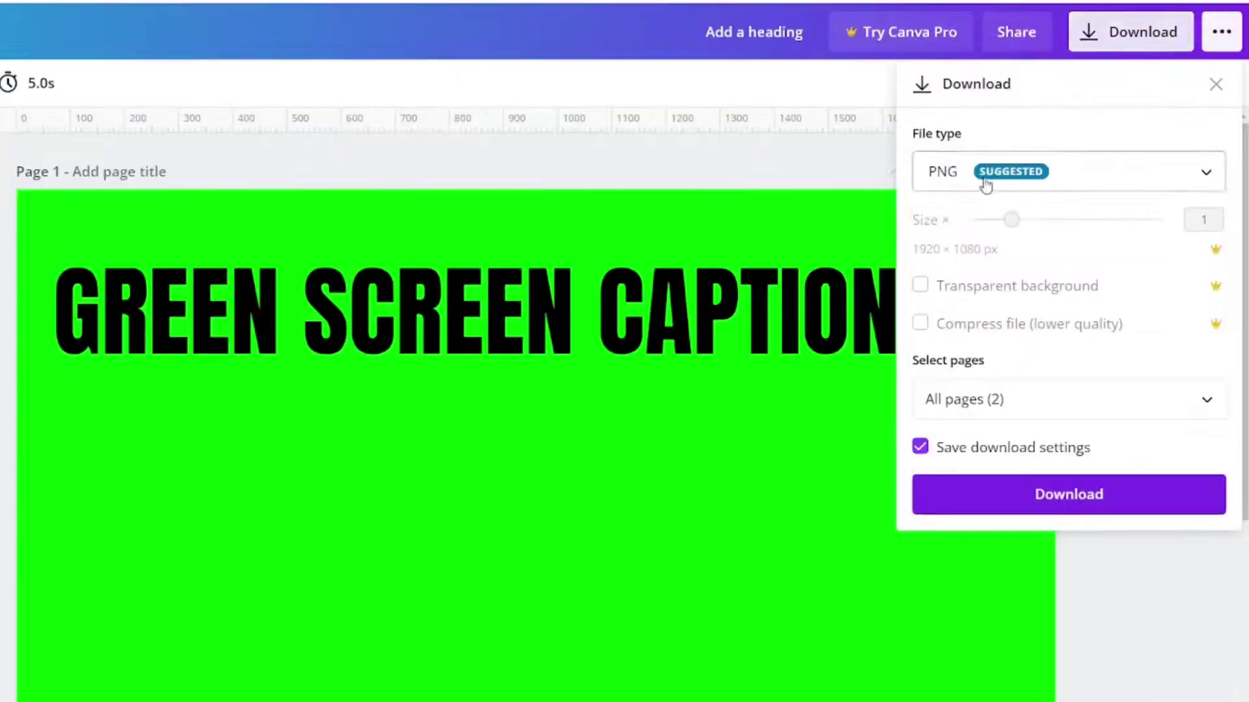
pyautogui.click(975, 398)
pyautogui.click(960, 517)
pyautogui.click(1038, 376)
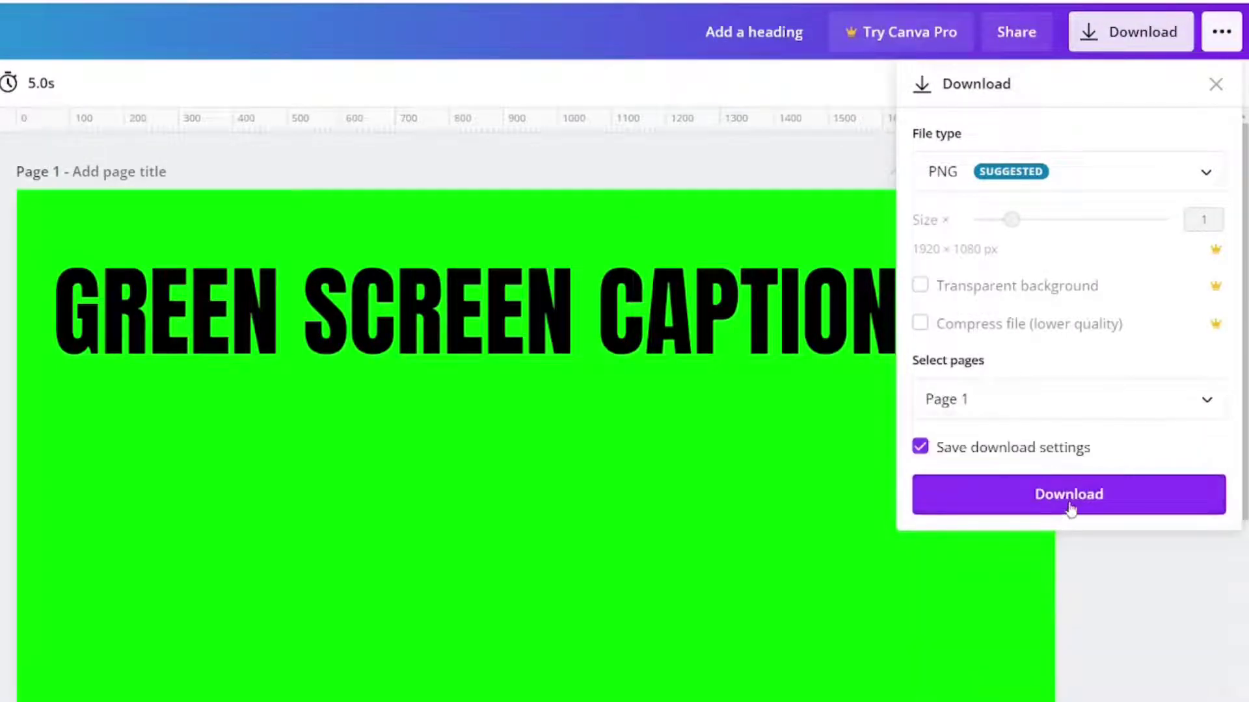
pyautogui.click(1069, 495)
# Download only Page 2 as a separate PNG.
pyautogui.click(1089, 31)
pyautogui.click(176, 597)
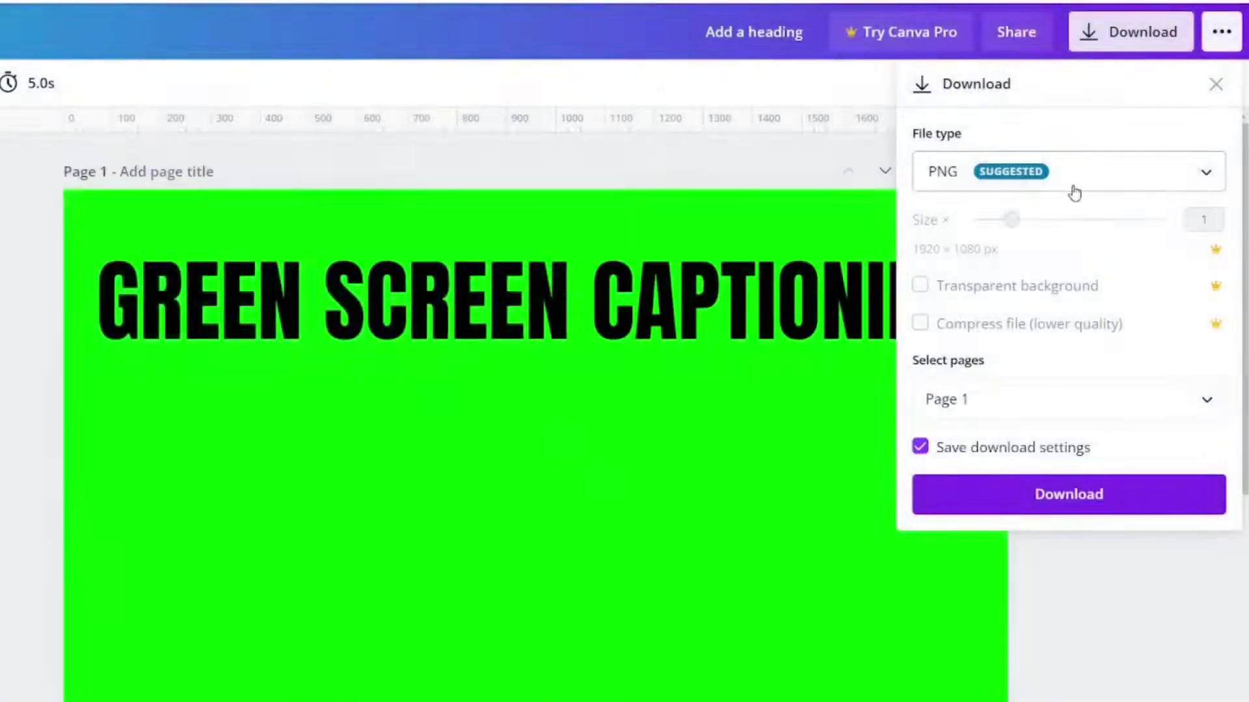
pyautogui.click(995, 410)
pyautogui.click(1040, 584)
pyautogui.click(1054, 528)
pyautogui.click(1069, 657)
pyautogui.click(1068, 501)
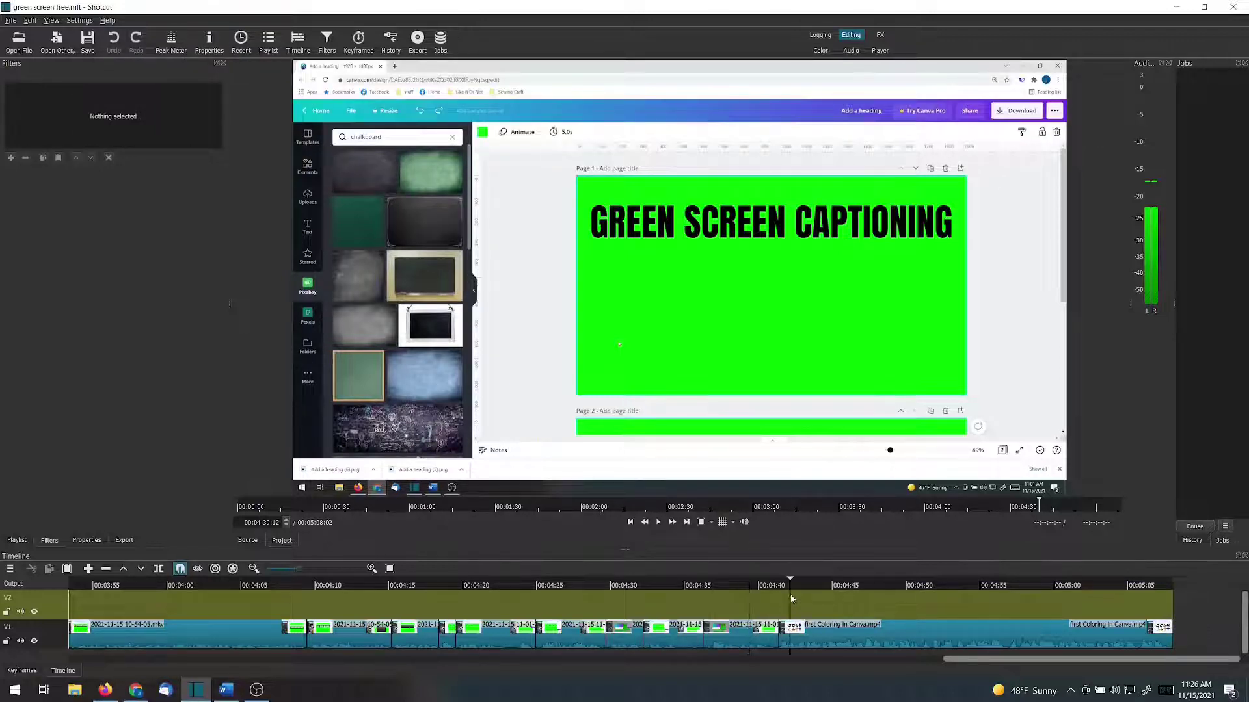
# Set the Shotcut playhead to about 00:04:43 on the timeline ruler.
pyautogui.click(792, 599)
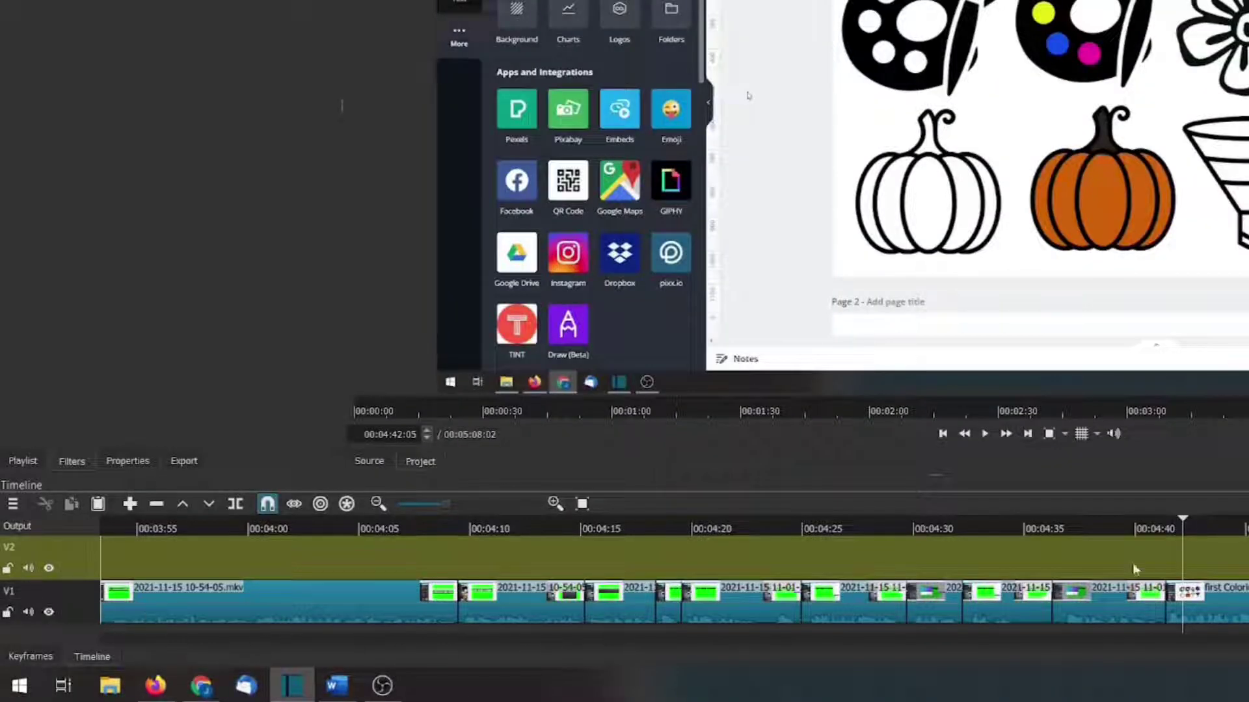
pyautogui.click(1091, 551)
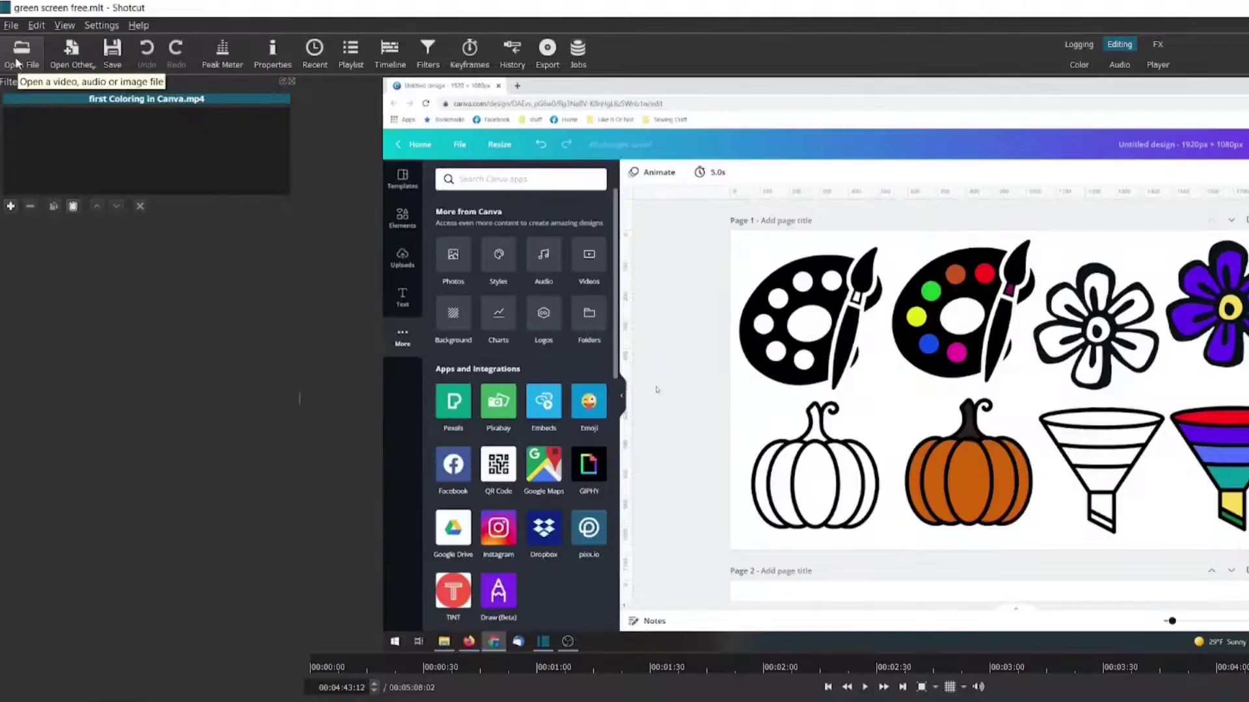
# Import 'Add a heading (5).png' from Downloads and drop it on track V2 at about 00:04:44.
pyautogui.click(16, 63)
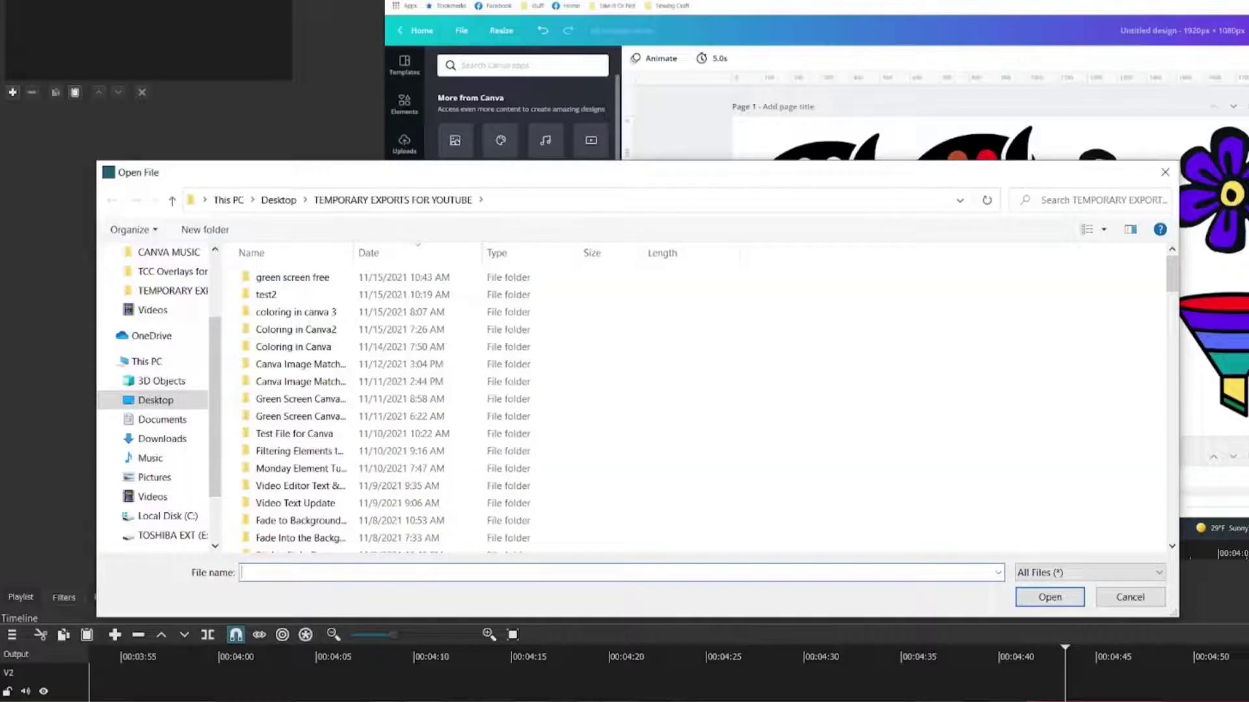
pyautogui.click(158, 440)
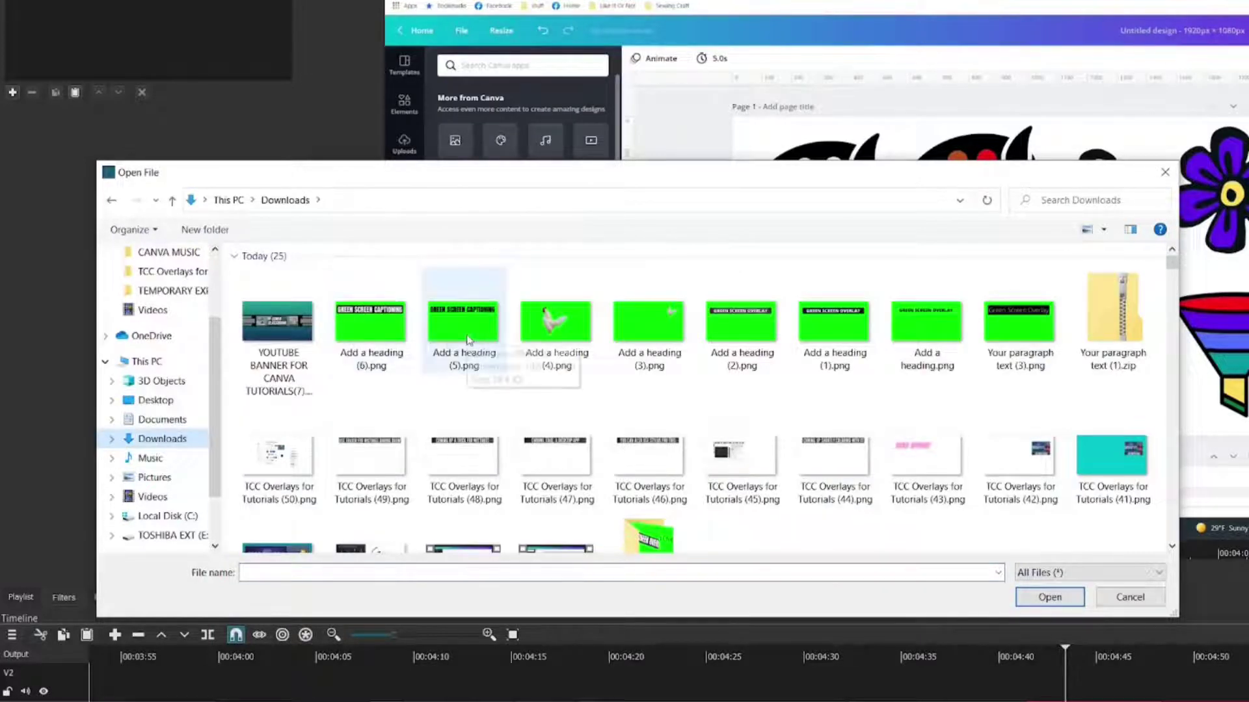
pyautogui.click(467, 339)
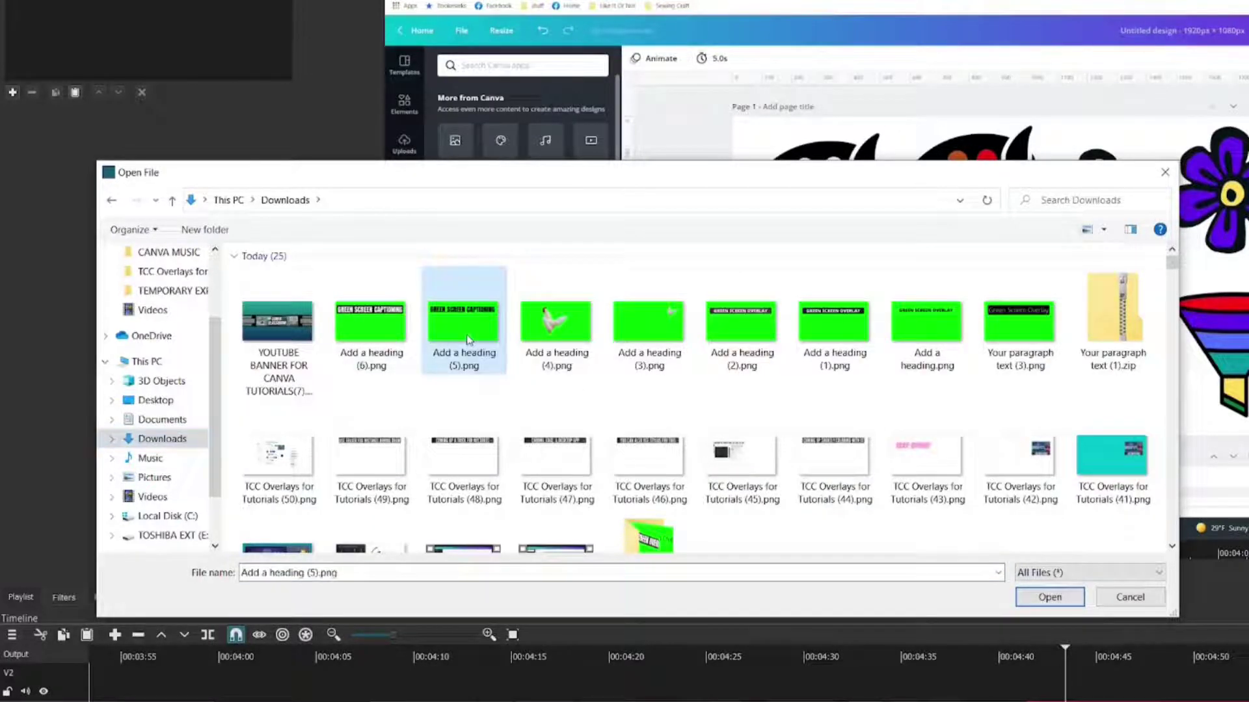
pyautogui.click(1047, 600)
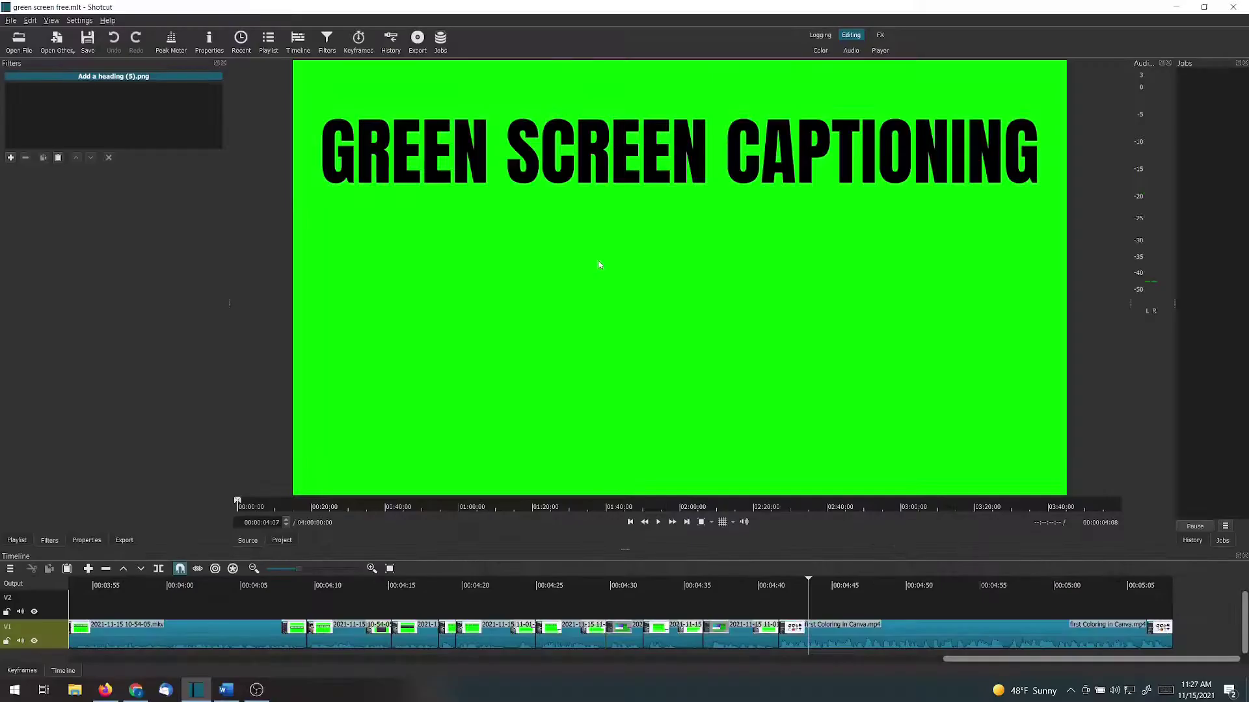
pyautogui.moveTo(599, 265); pyautogui.dragTo(815, 587)
pyautogui.click(813, 586)
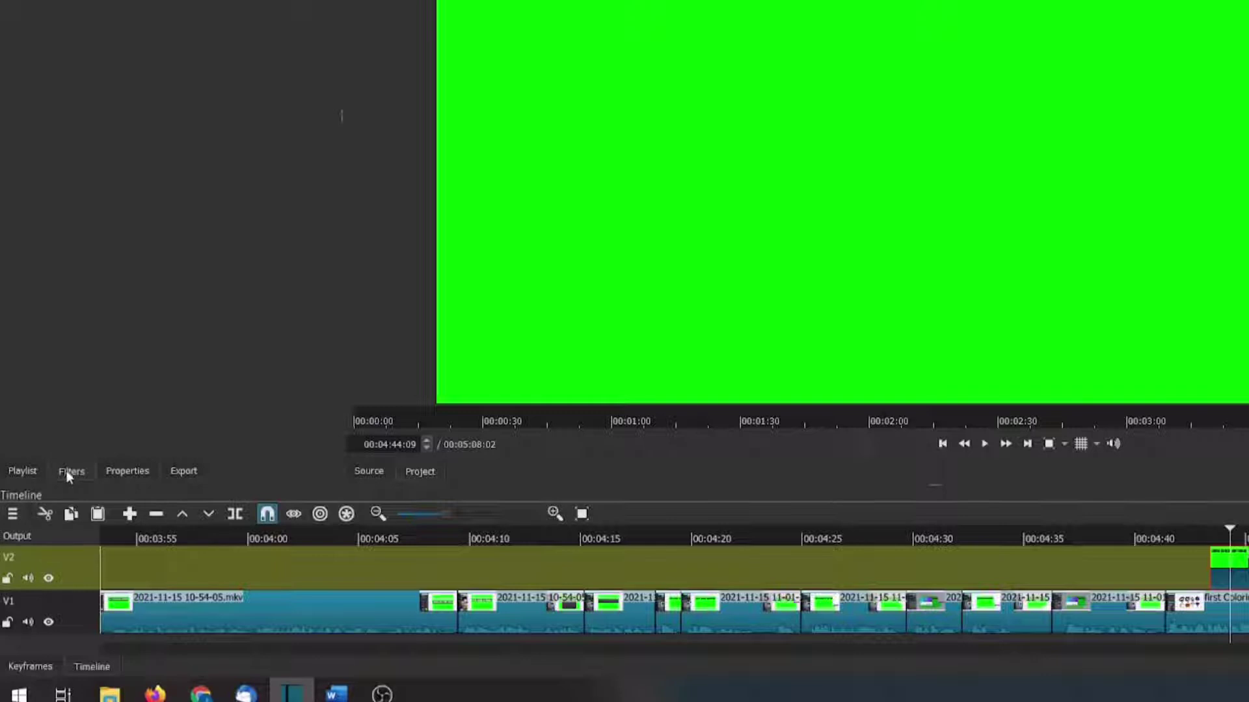
# Apply a Chroma Key: Advanced filter, found by searching 'chroma', to the caption clip.
pyautogui.click(24, 471)
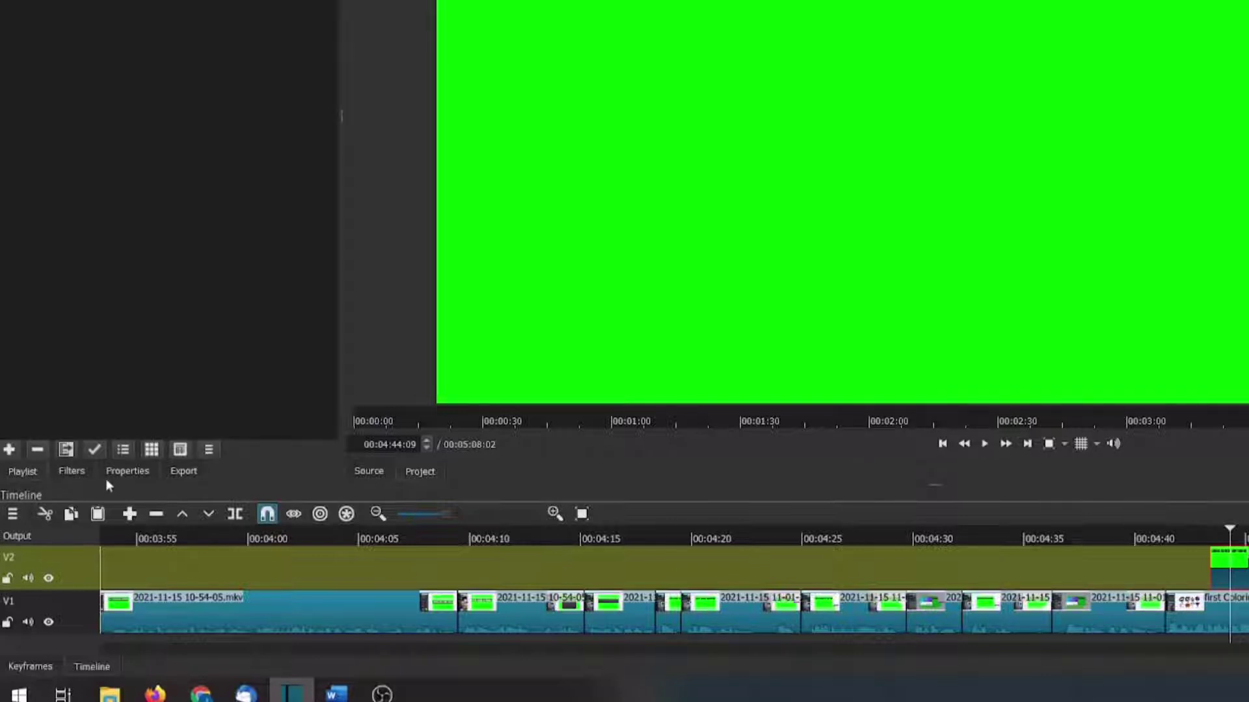
pyautogui.click(124, 472)
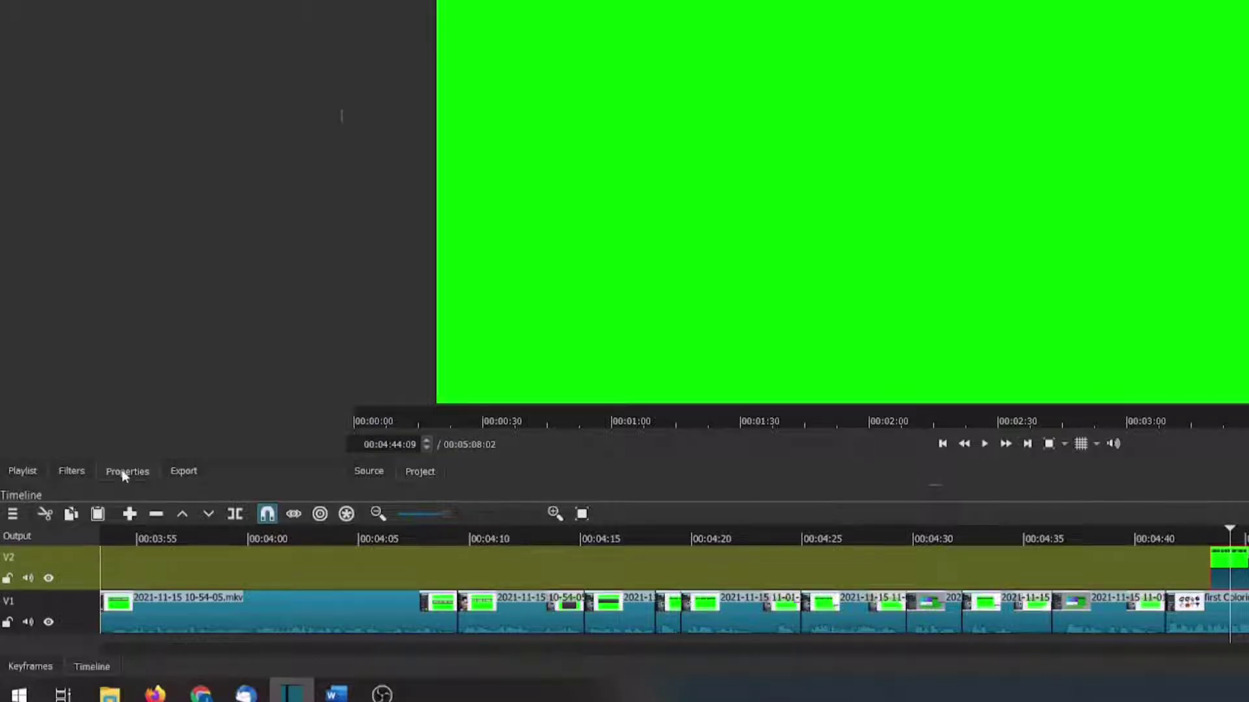
pyautogui.click(181, 472)
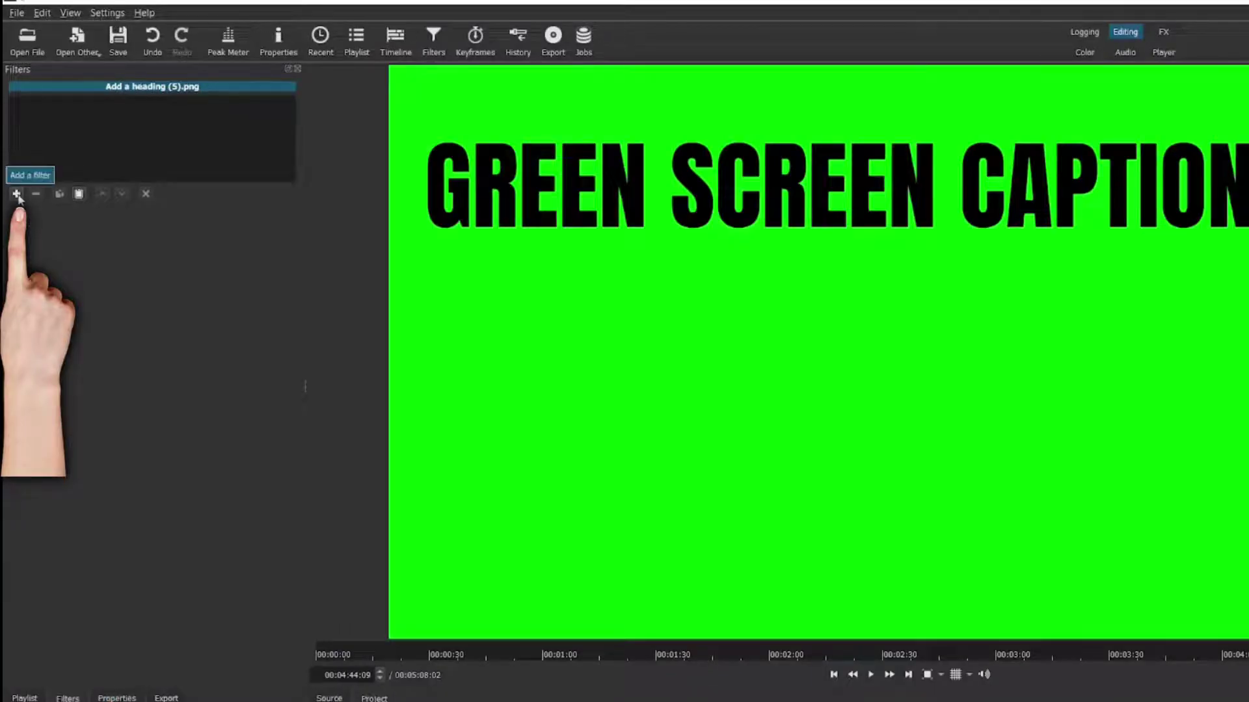
pyautogui.click(16, 194)
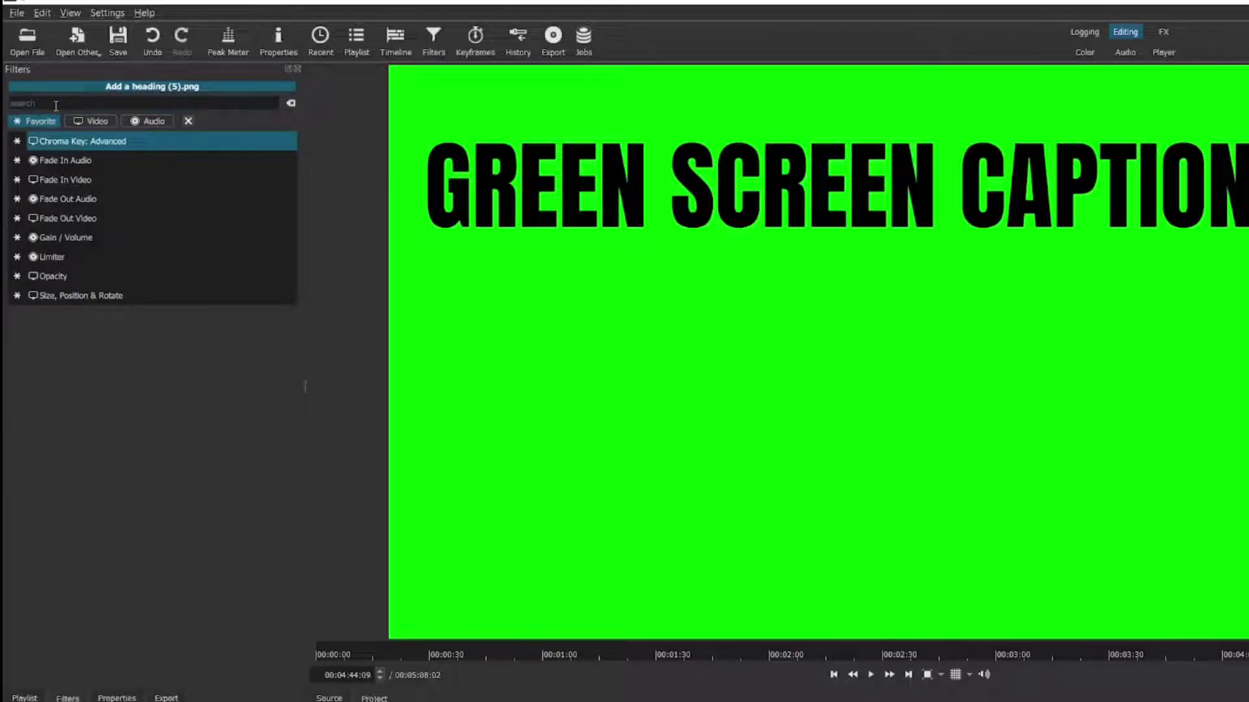
pyautogui.write('chroma')
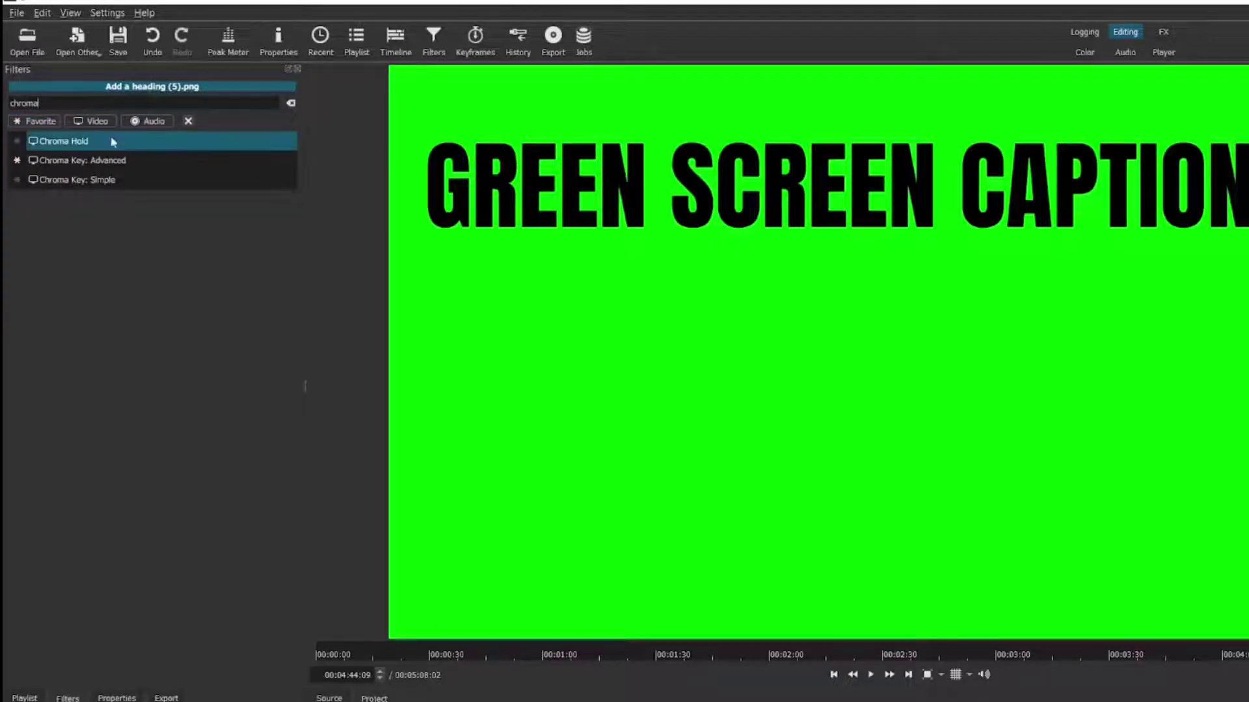
pyautogui.click(150, 161)
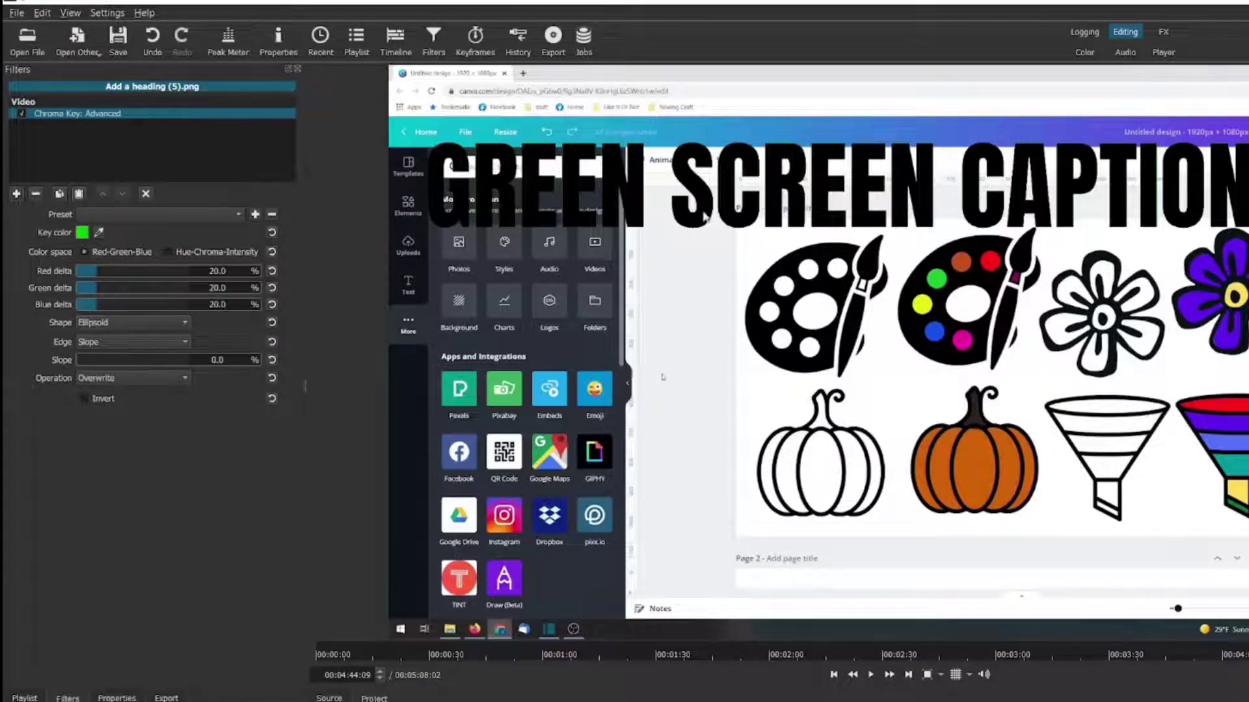
# Add a Size, Position & Rotate filter to the caption and enlarge it to 117.1%.
pyautogui.click(16, 194)
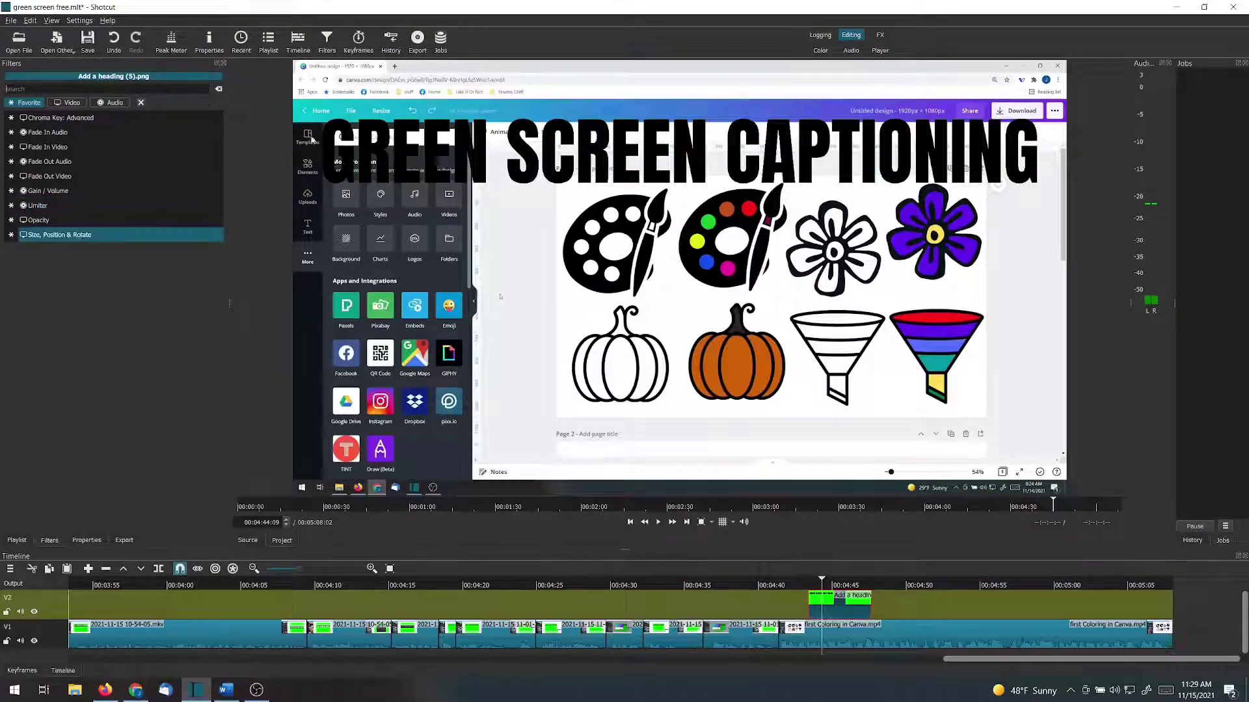
pyautogui.press('Return')
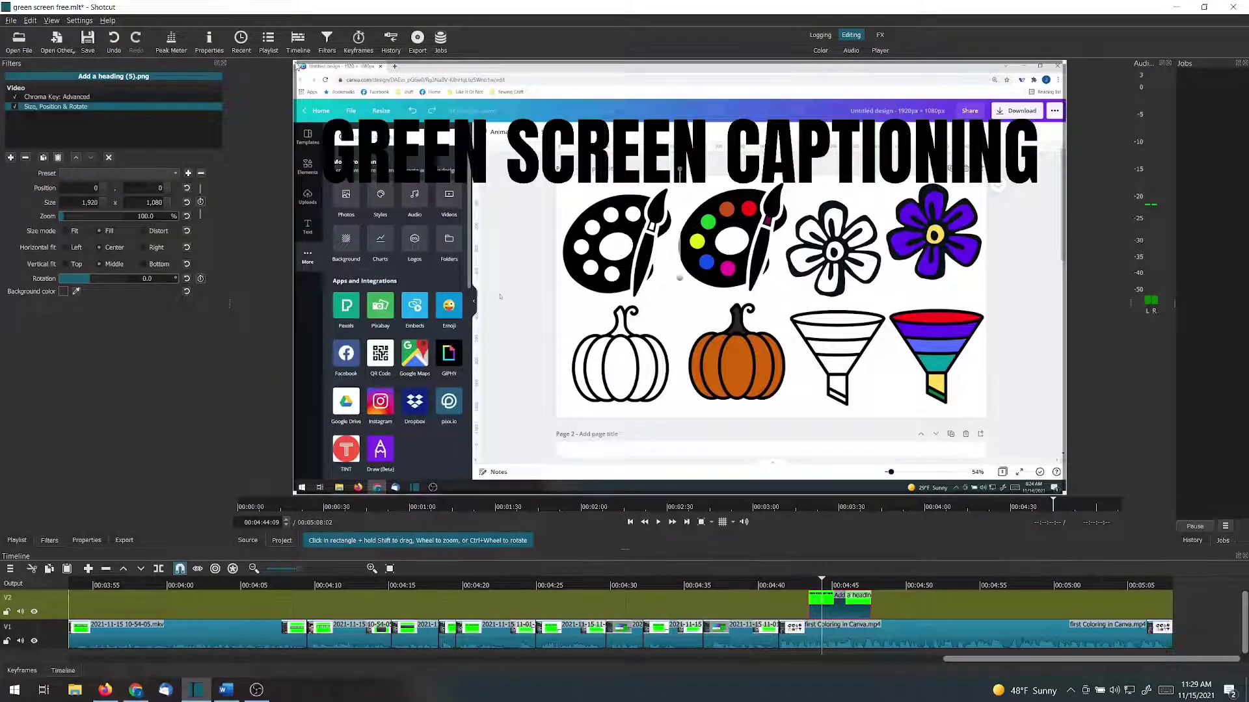
pyautogui.moveTo(296, 65); pyautogui.dragTo(736, 221)
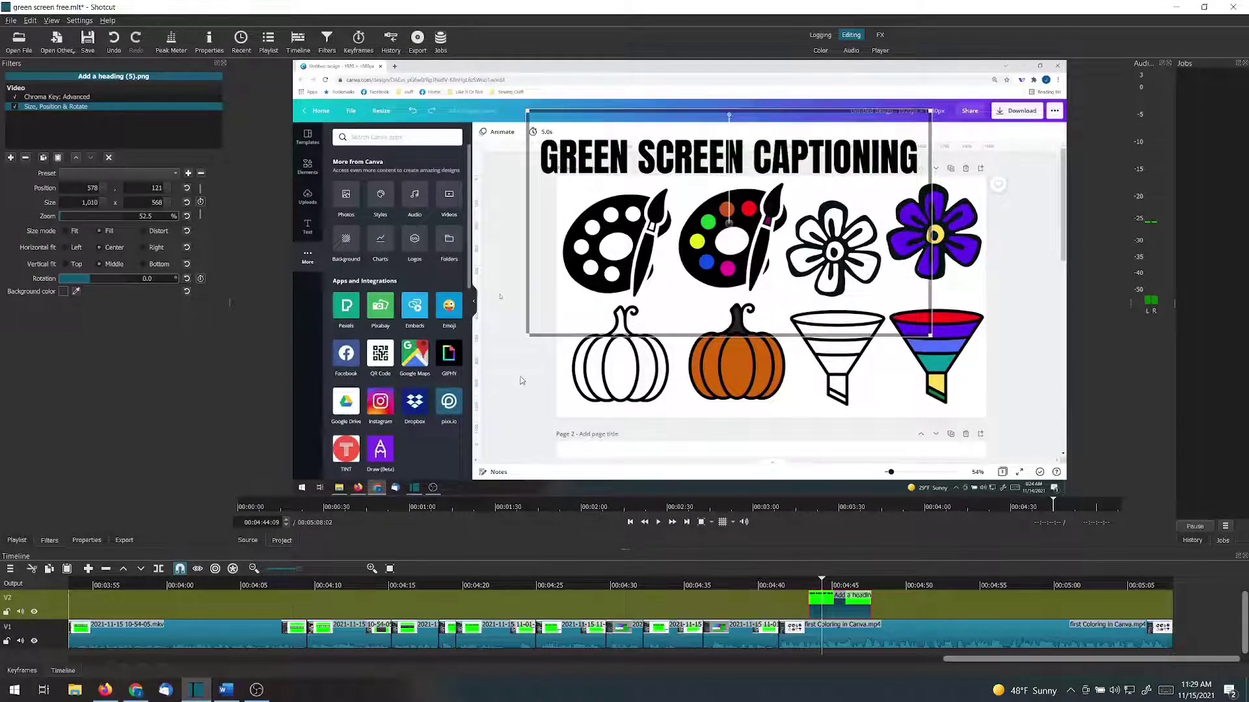
pyautogui.moveTo(528, 335); pyautogui.dragTo(2, 627)
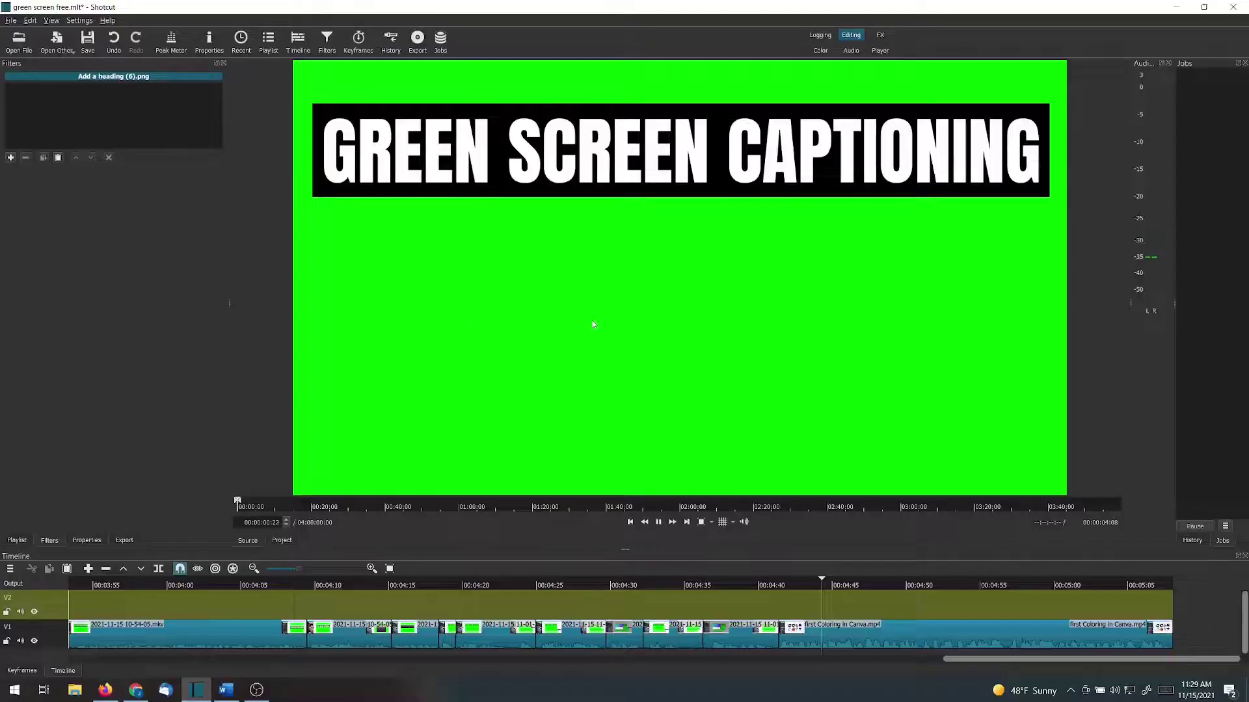
# Place Add a heading (6).png on V2 near 00:04:43 and apply Chroma Key: Advanced.
pyautogui.moveTo(593, 324); pyautogui.dragTo(832, 604)
pyautogui.click(10, 158)
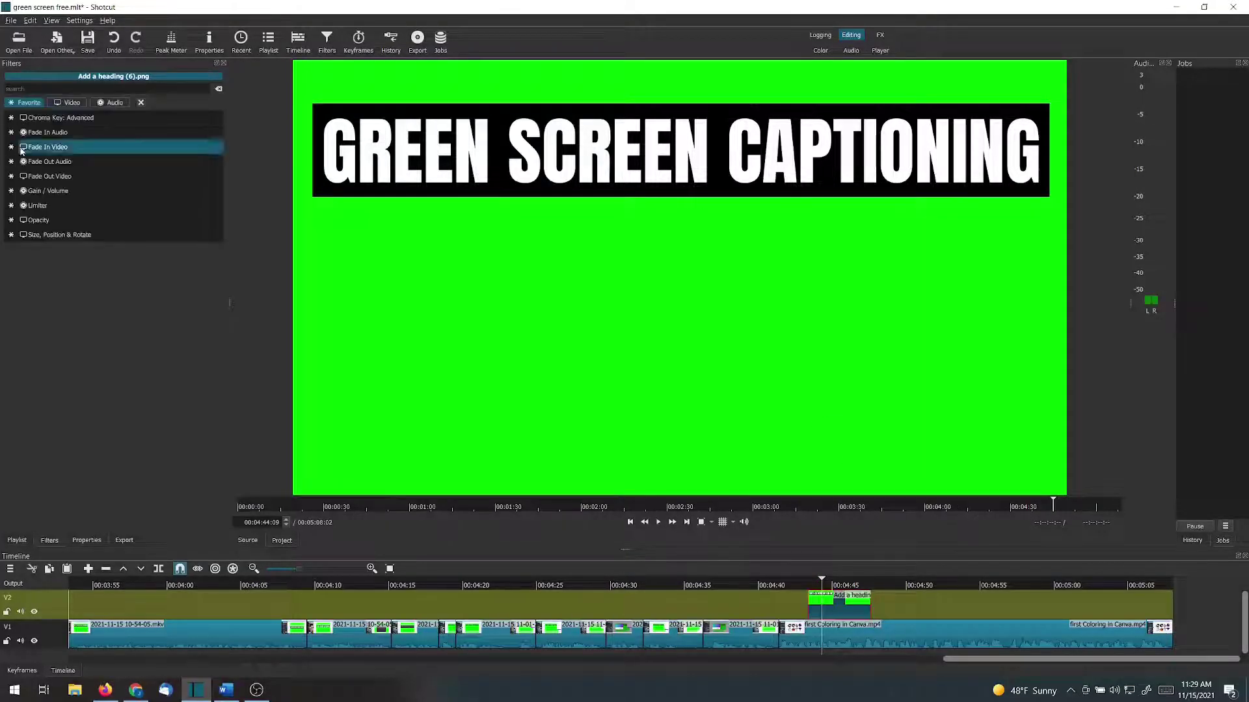
pyautogui.click(62, 119)
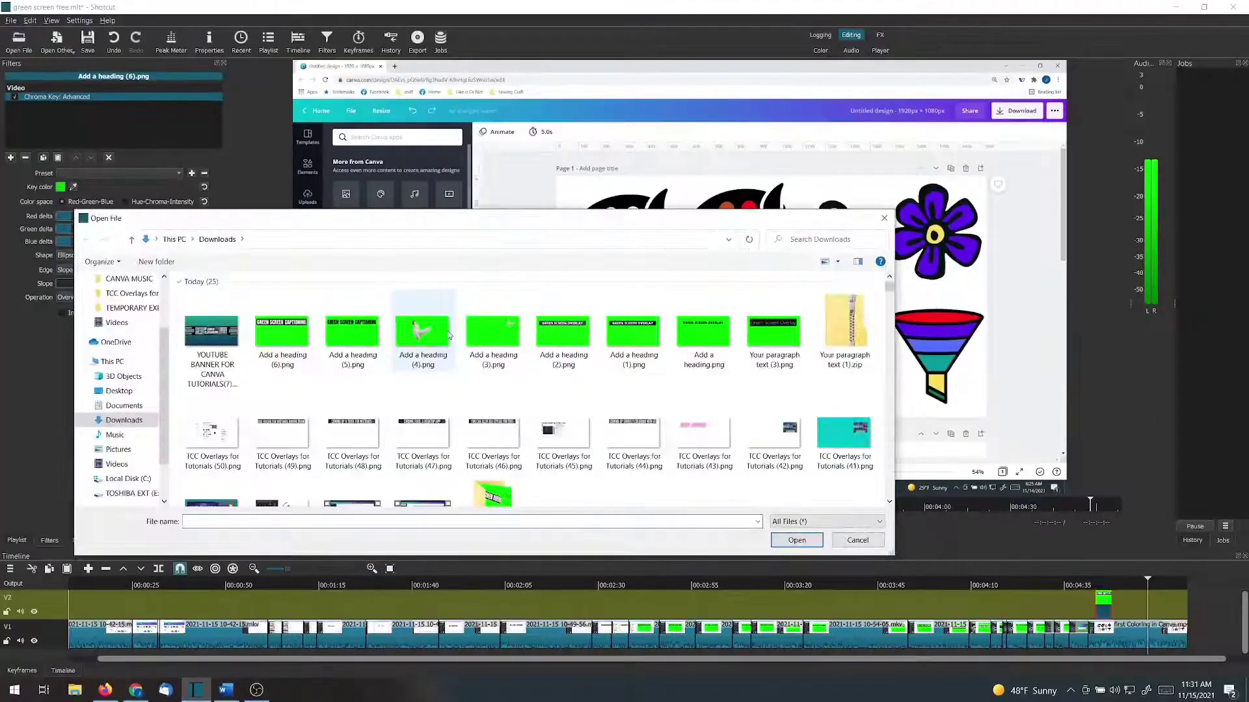
# Add the rooster image Add a heading (3).png to V2, then select the GREEN SCREEN CAPTIONING clip.
pyautogui.doubleClick(511, 342)
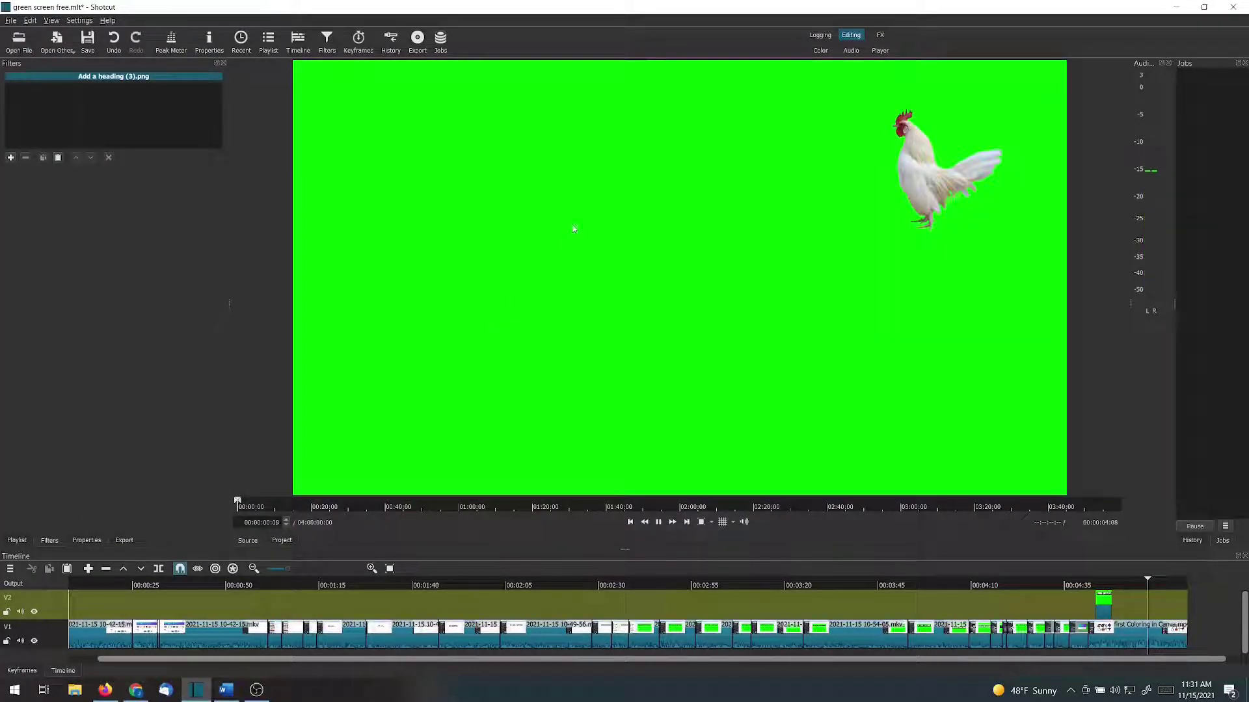
pyautogui.moveTo(577, 225); pyautogui.dragTo(1114, 615)
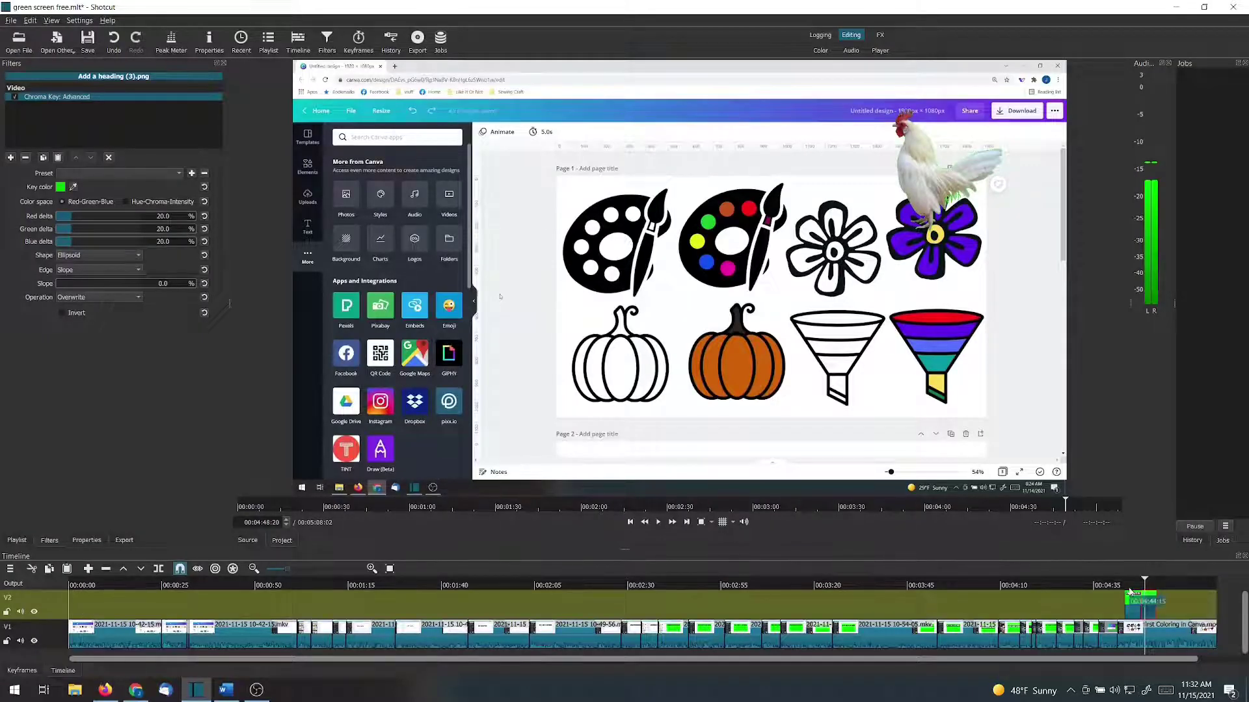
pyautogui.click(1132, 596)
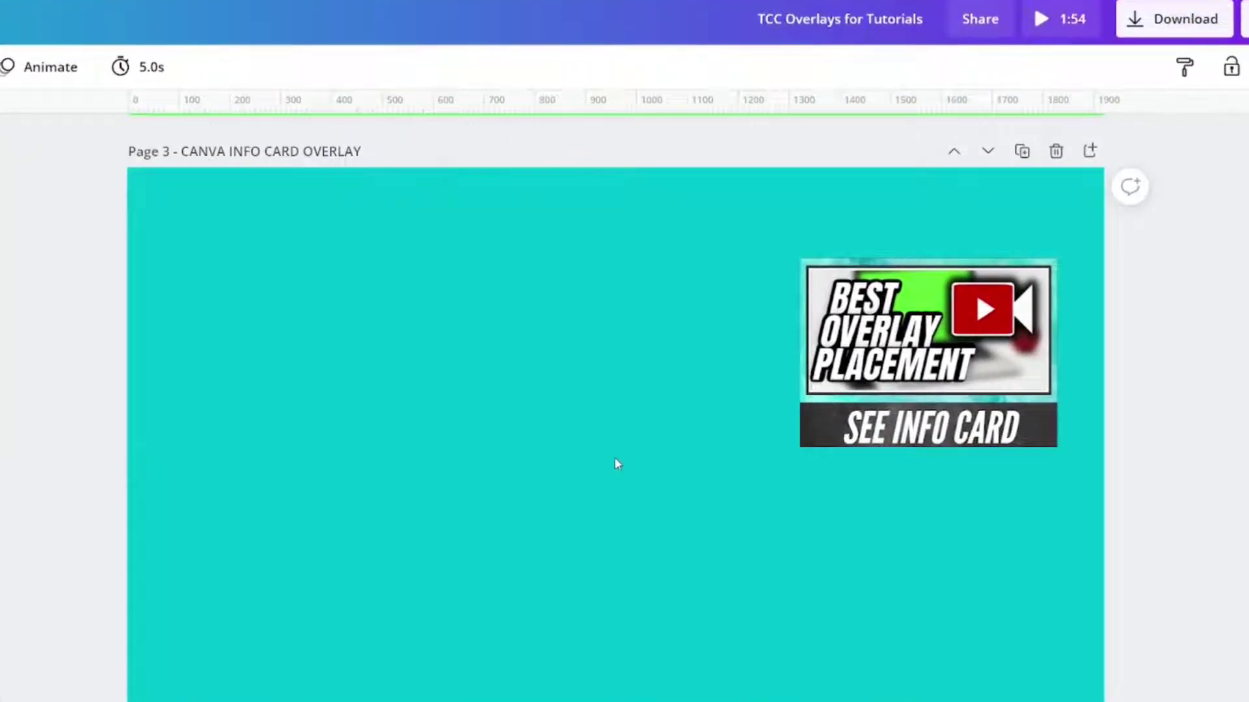
# Download only page 3 of TCC Overlays for Tutorials as a transparent-background PNG.
pyautogui.click(1137, 24)
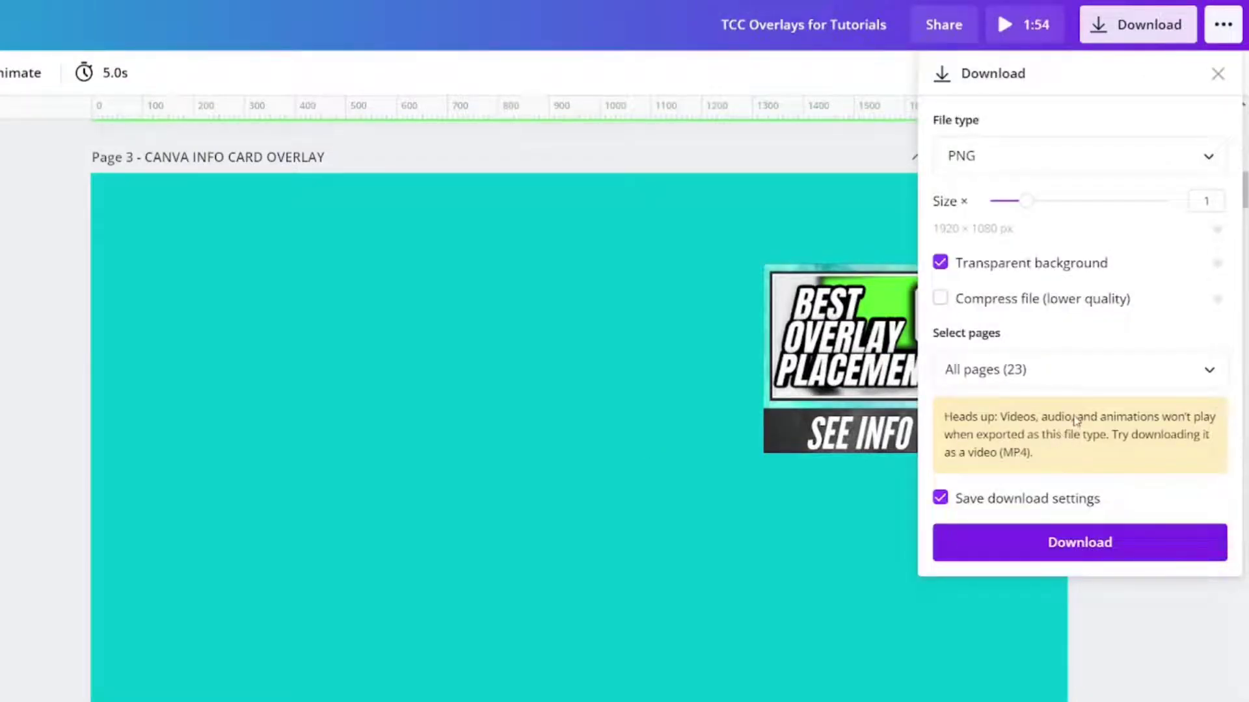
pyautogui.click(1145, 368)
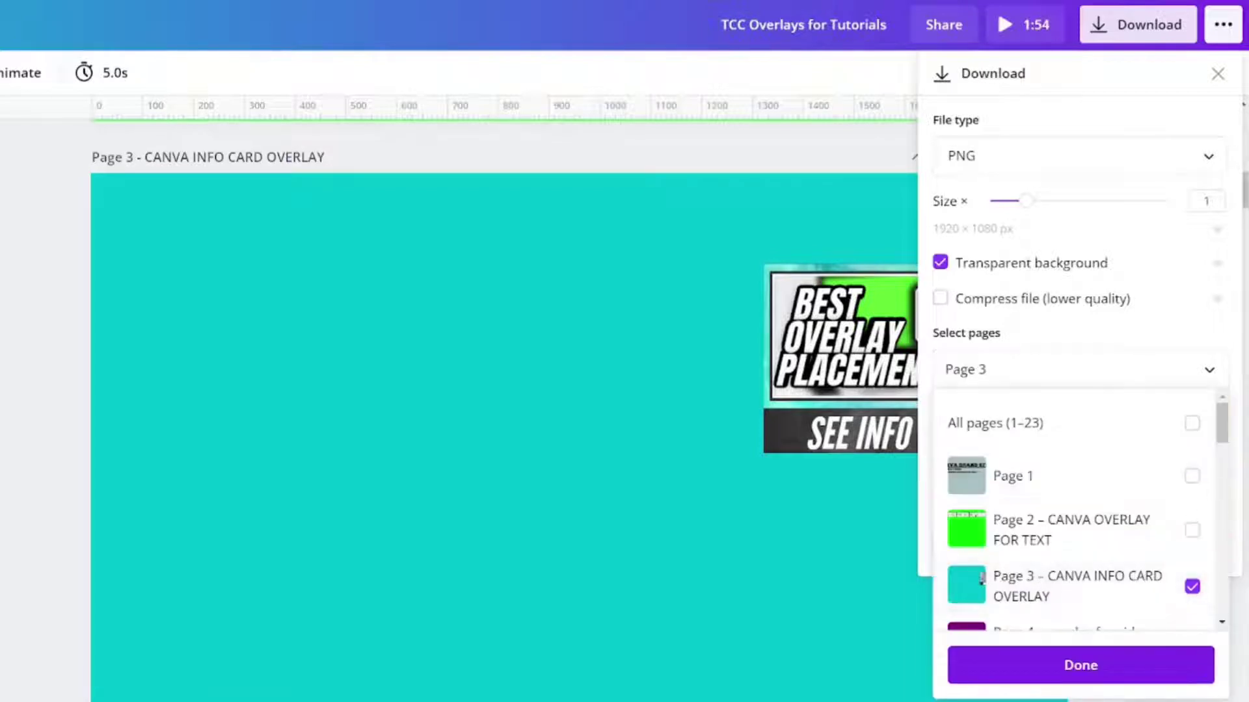
pyautogui.click(1106, 670)
pyautogui.click(1075, 553)
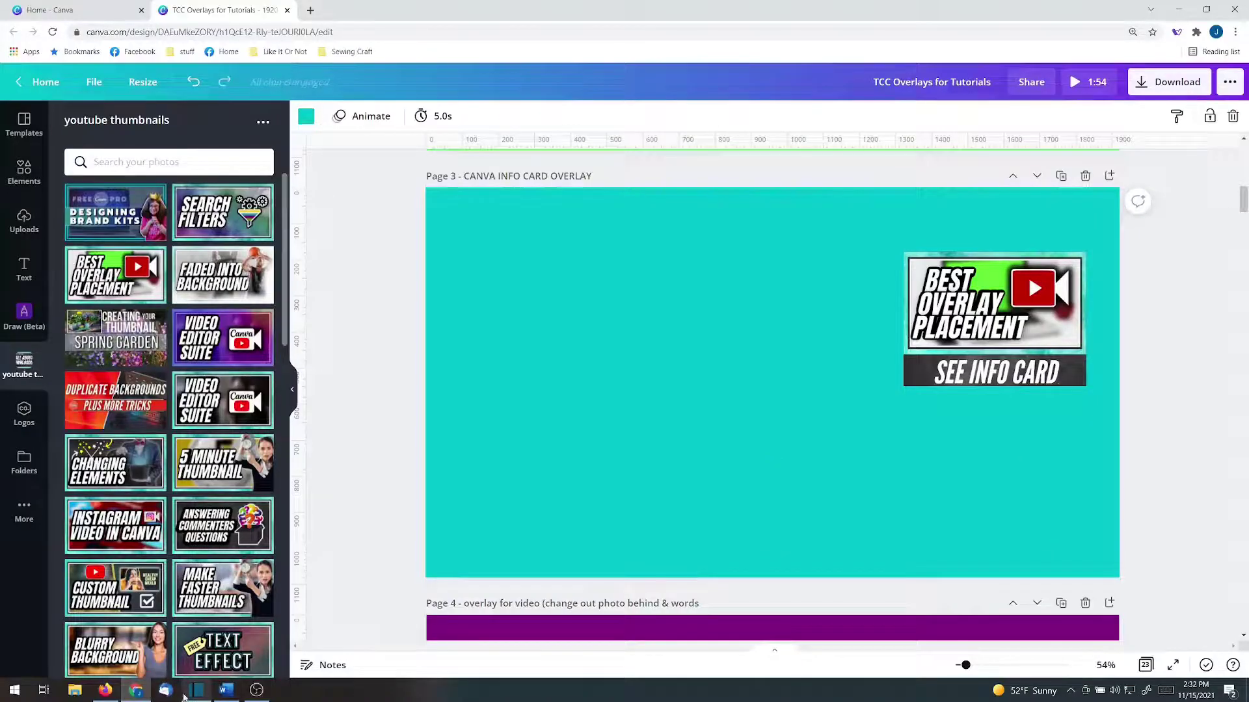
# Import TCC Overlays for Tutorials (53).png from Downloads onto V2 at about 00:08:29.
pyautogui.click(194, 691)
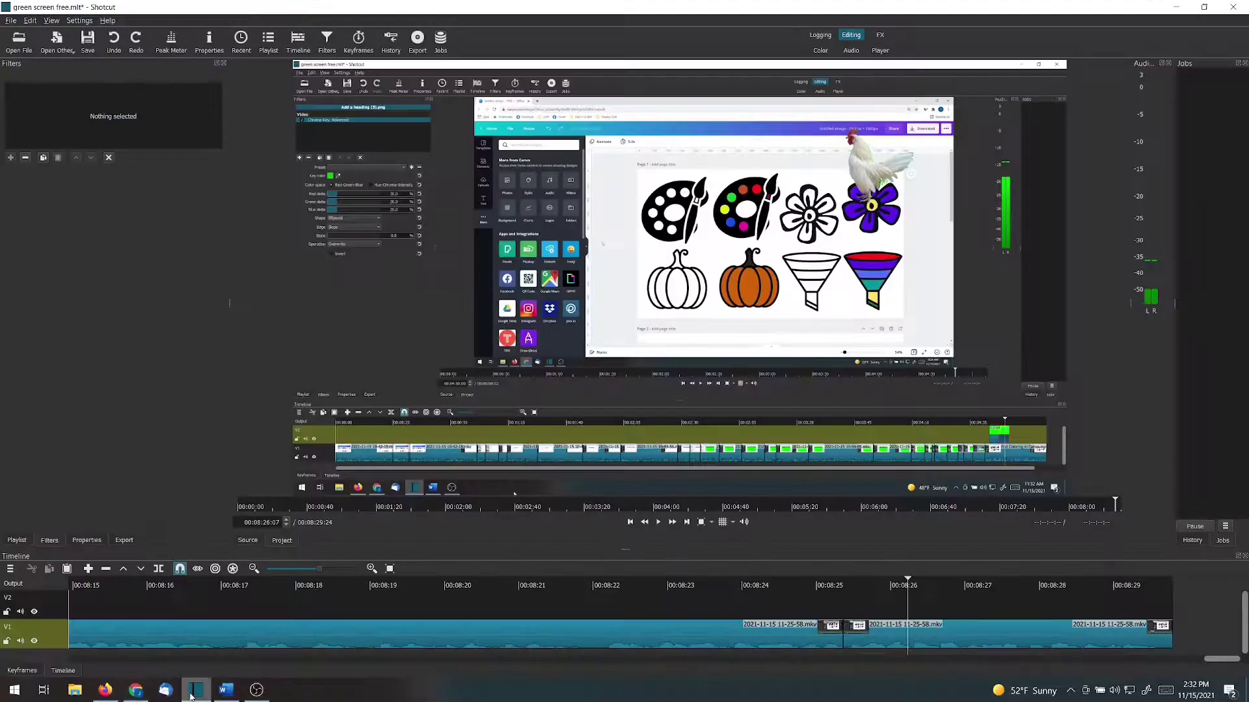
pyautogui.click(1130, 585)
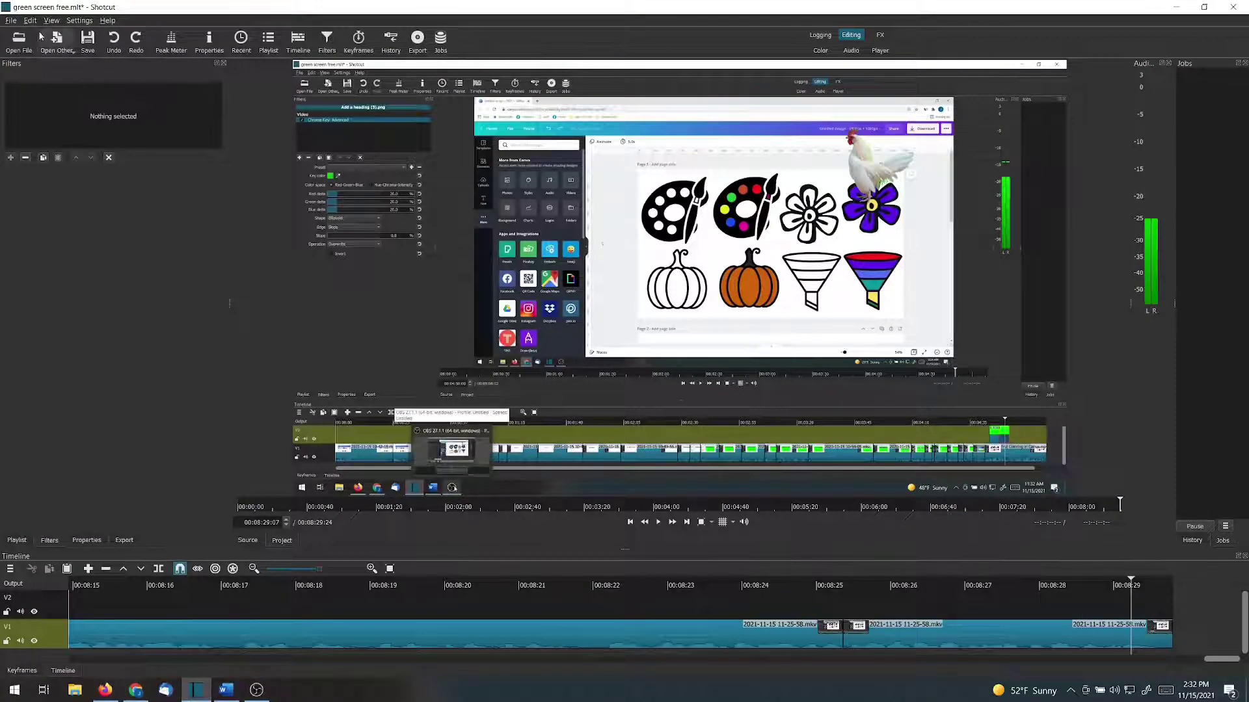
pyautogui.click(19, 39)
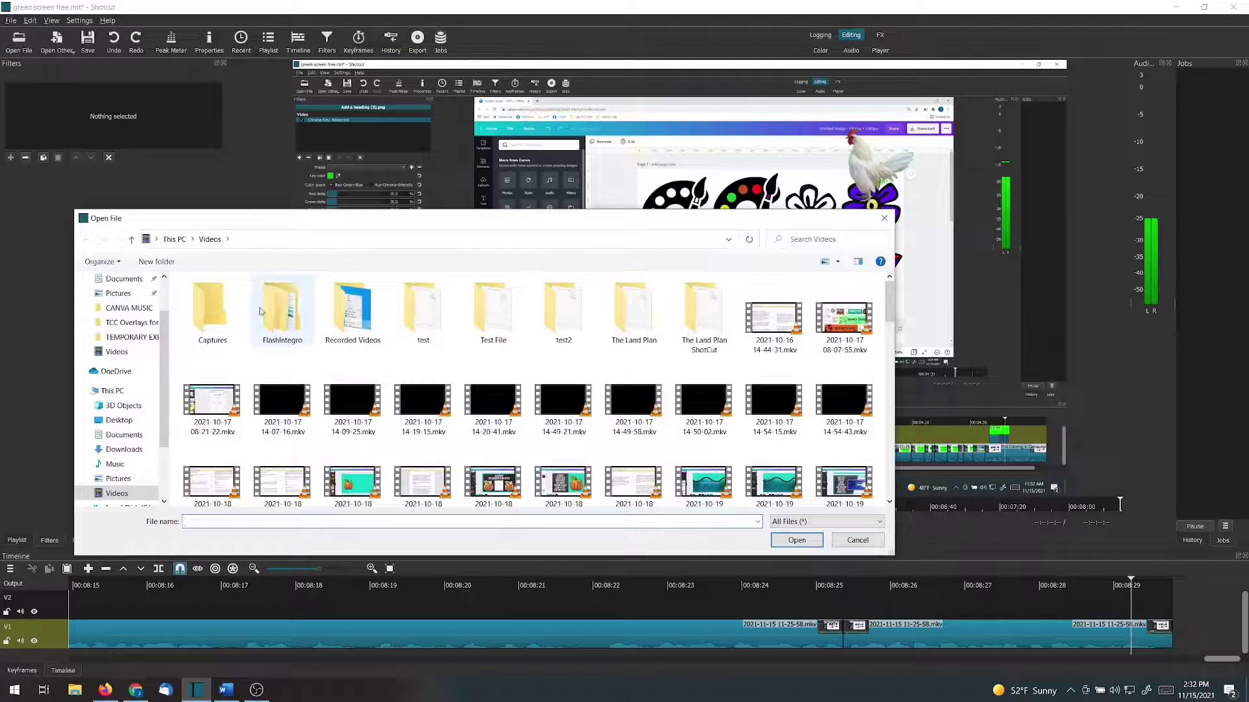
pyautogui.scroll(-2, 724, 382)
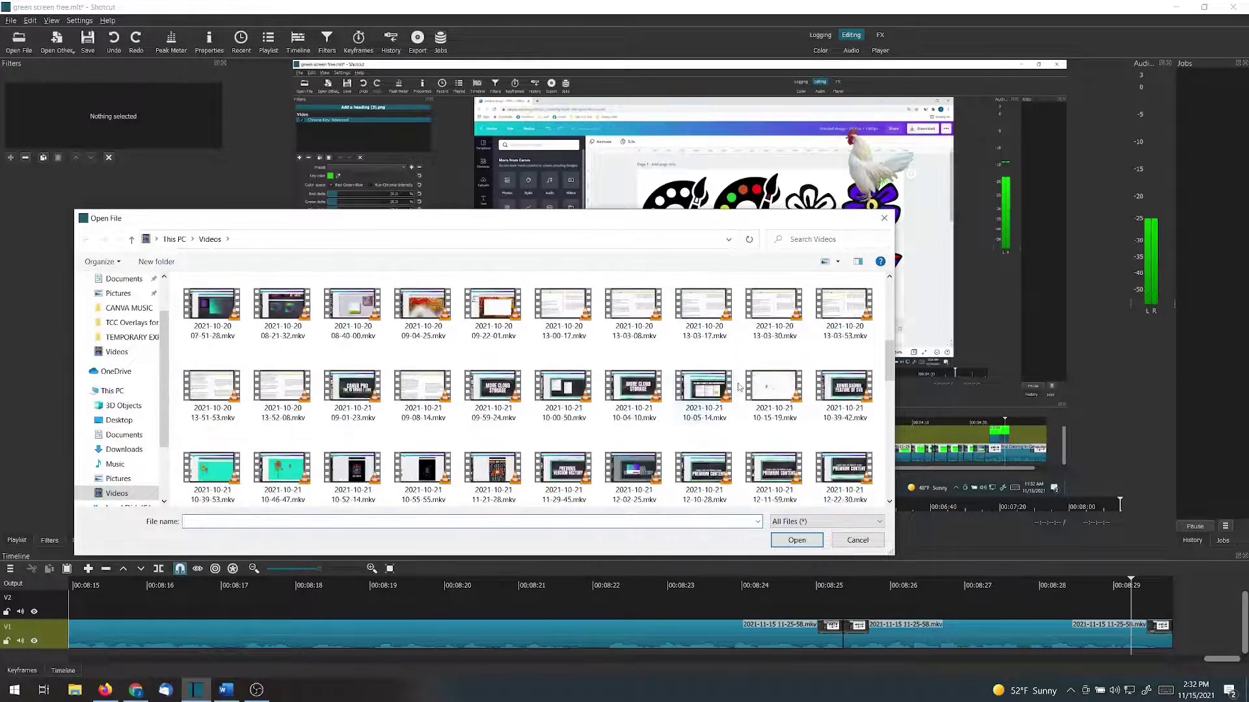
pyautogui.click(120, 449)
pyautogui.doubleClick(210, 340)
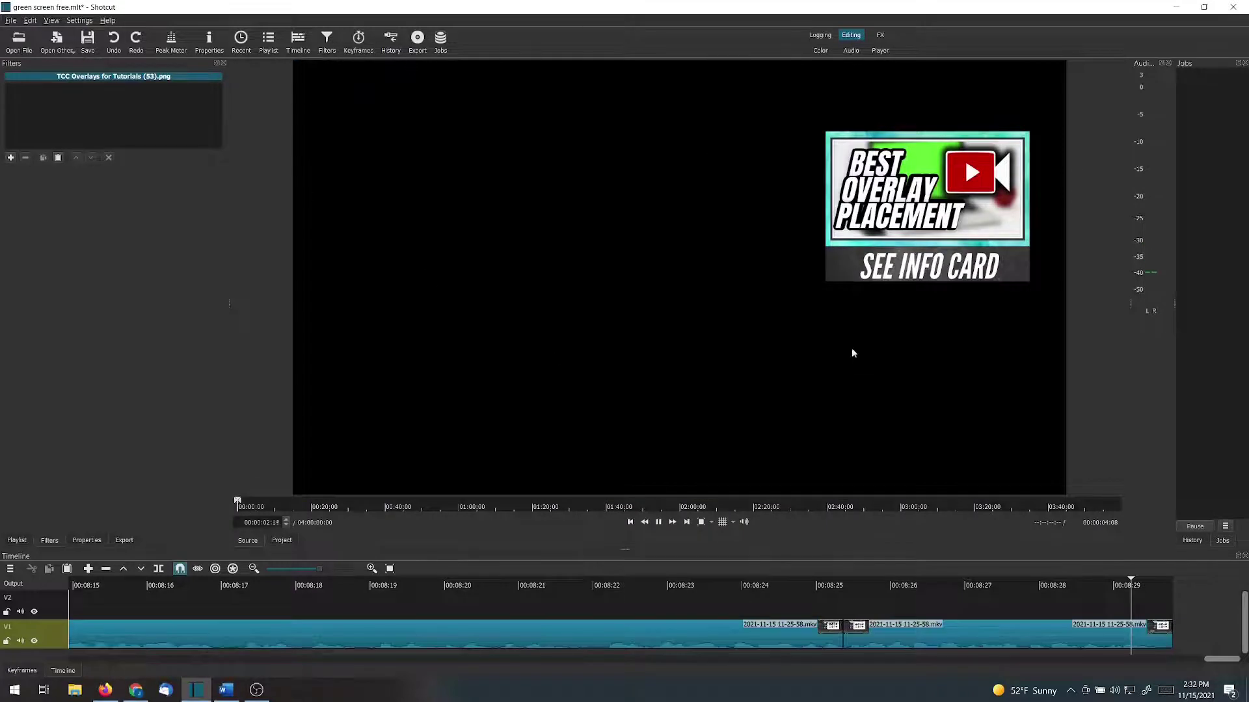
pyautogui.moveTo(705, 290); pyautogui.dragTo(1038, 606)
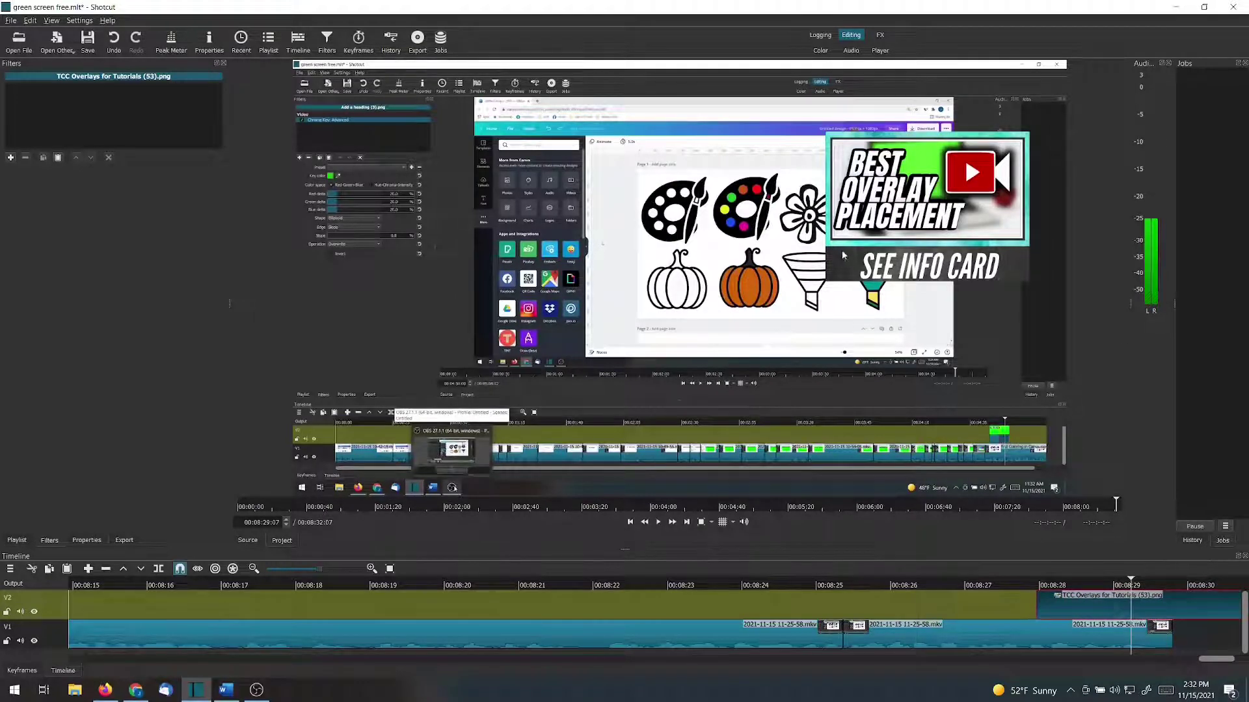